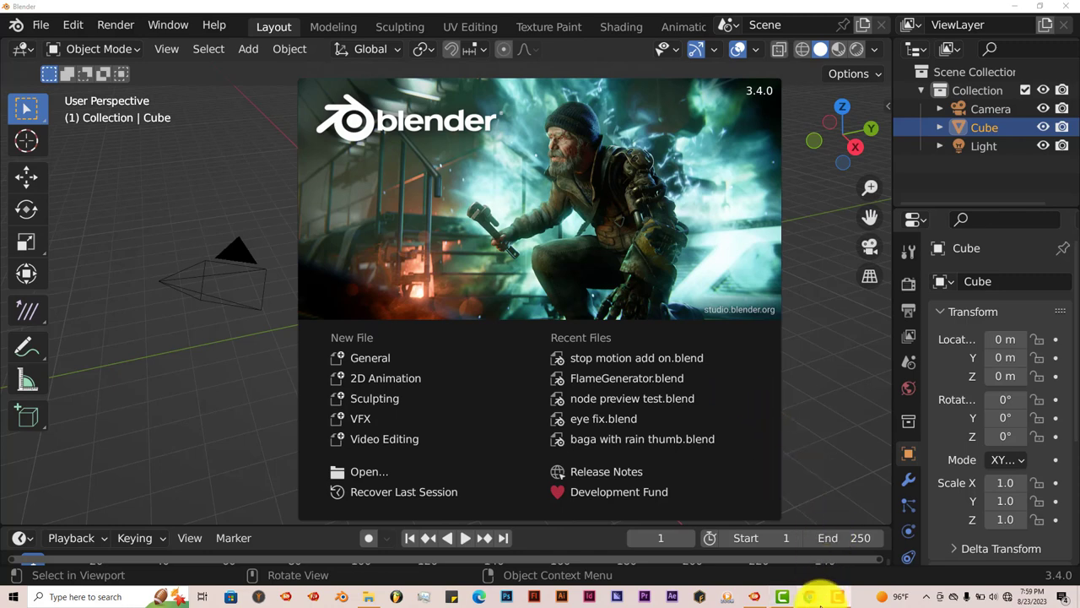
Step: Look over the Stop-Mo add-on product page, then return to Blender
click(809, 596)
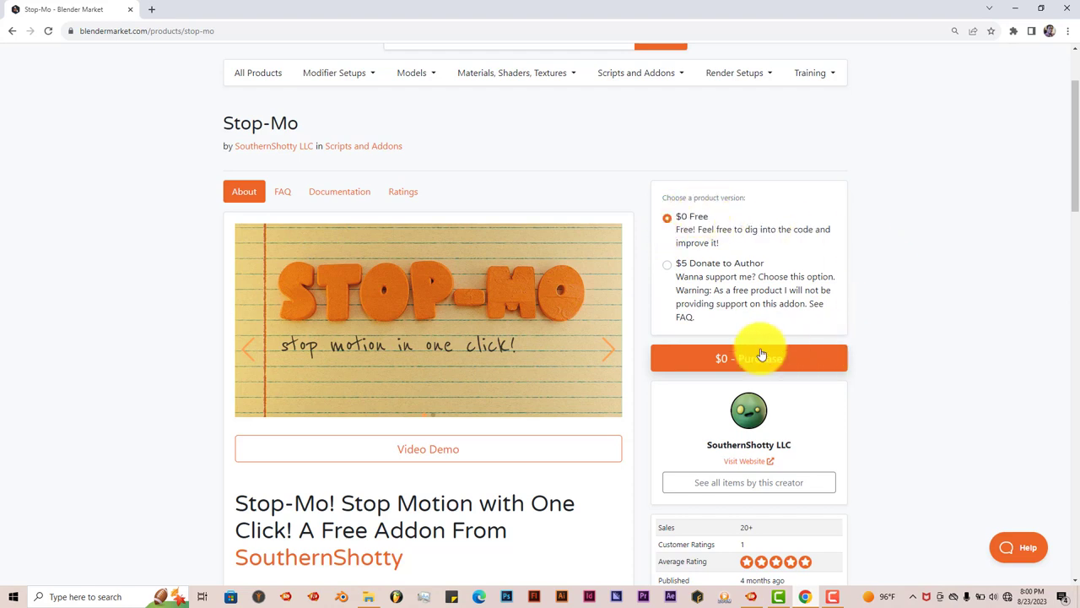
click(1018, 15)
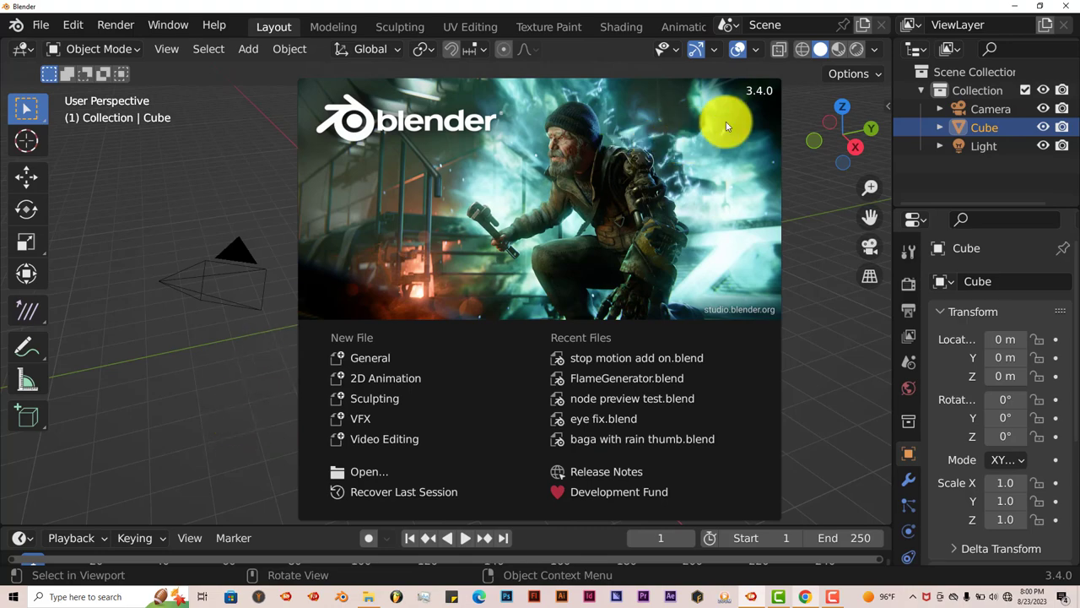
click(812, 596)
scroll(888, 426, down, 3)
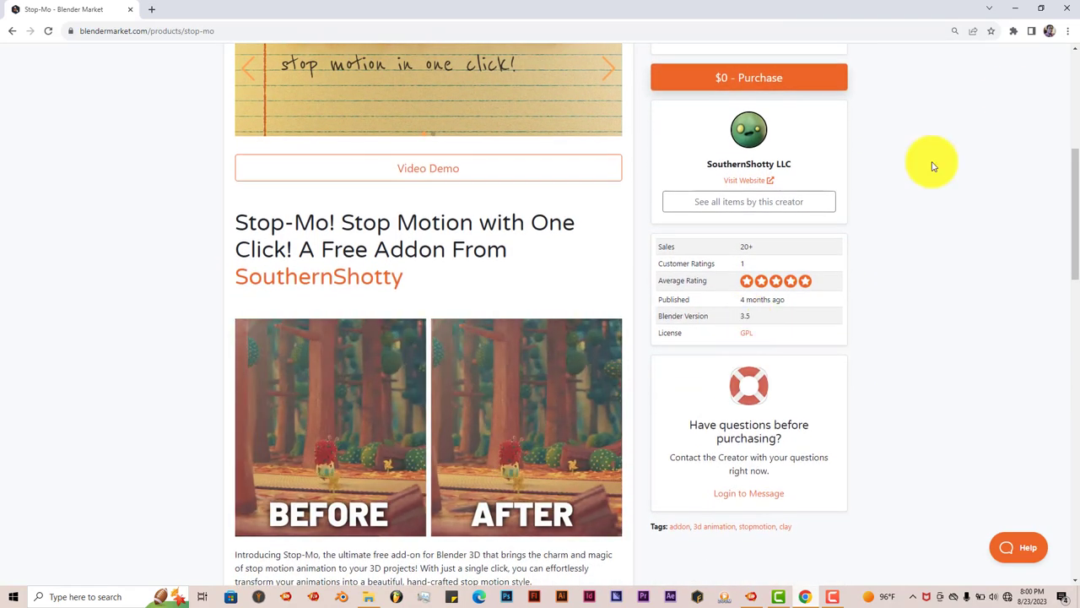
click(1019, 10)
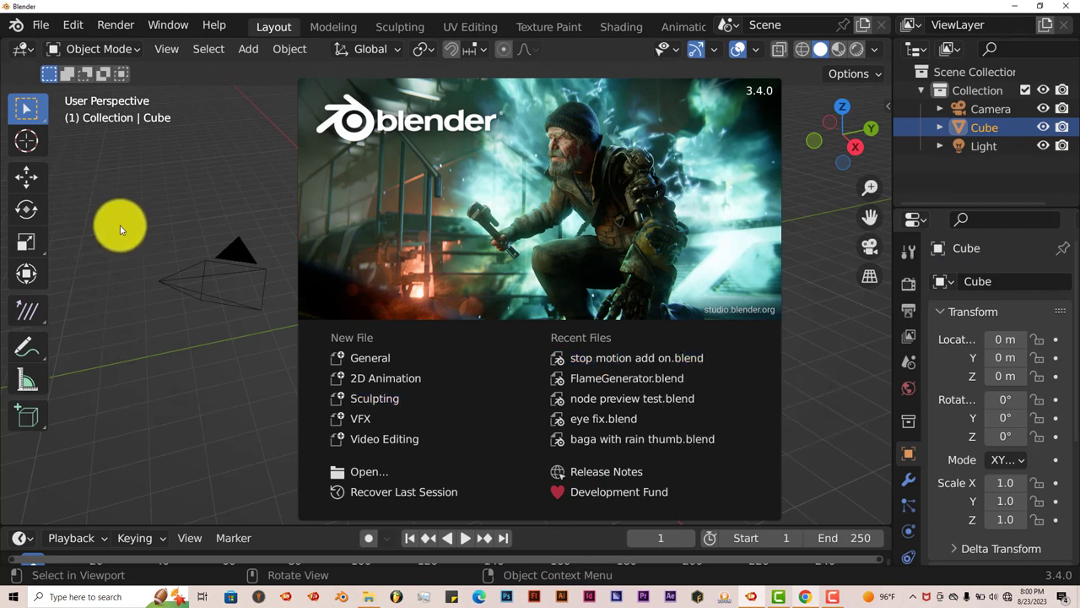
Step: Dismiss the splash and open Preferences on Add-ons, cancelling the install-from-file browser
click(71, 27)
click(71, 26)
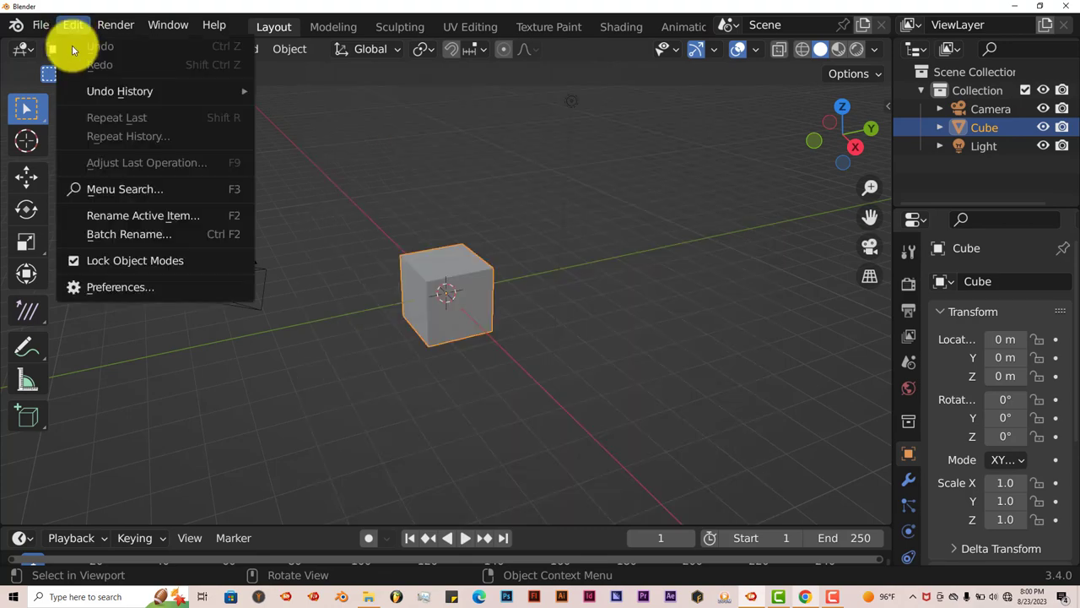
click(108, 283)
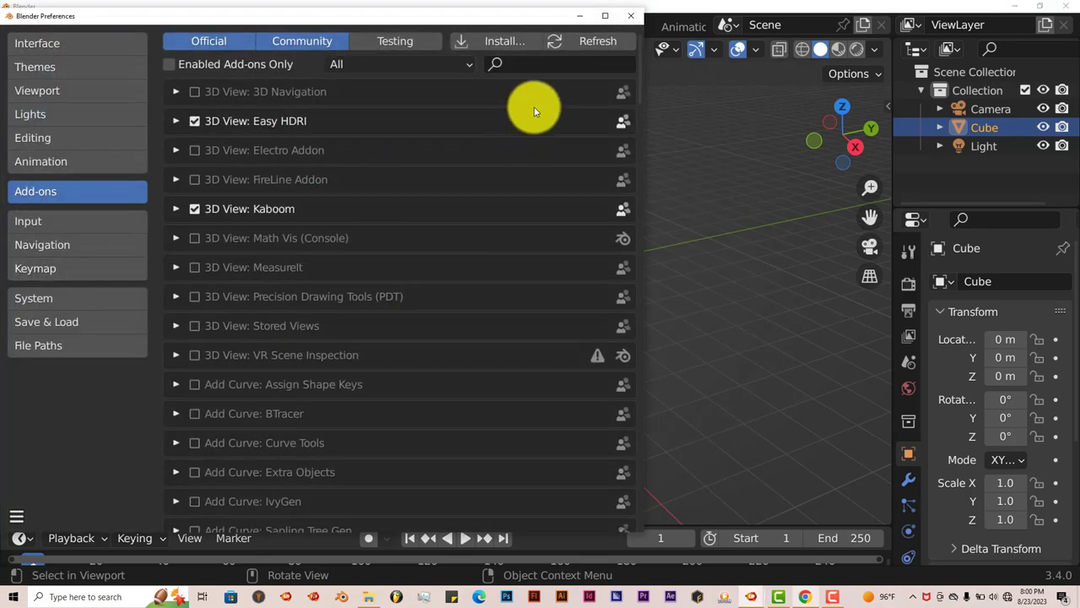
click(506, 43)
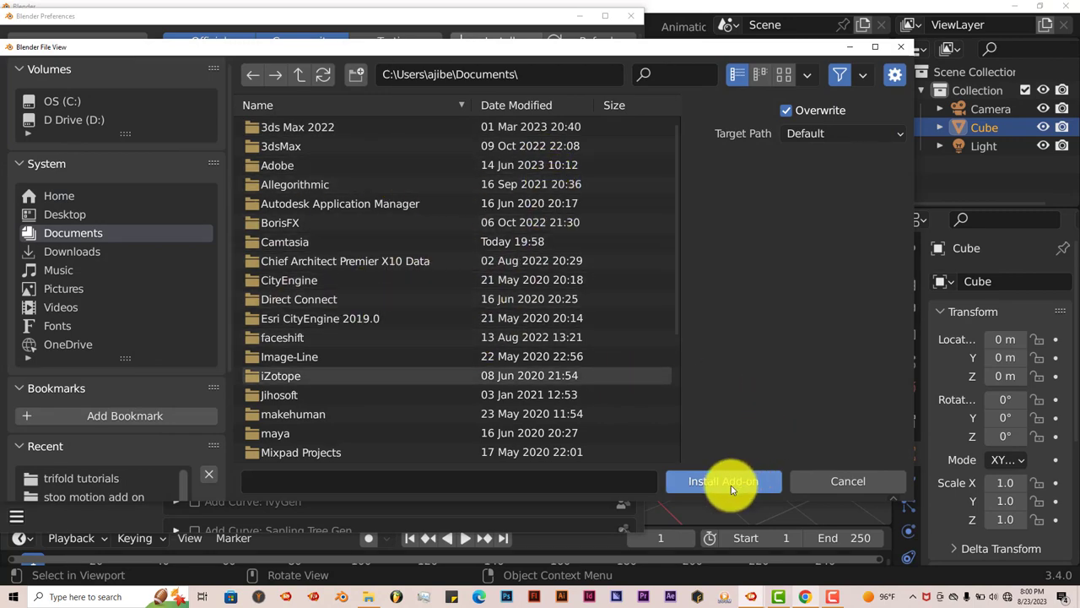
click(901, 47)
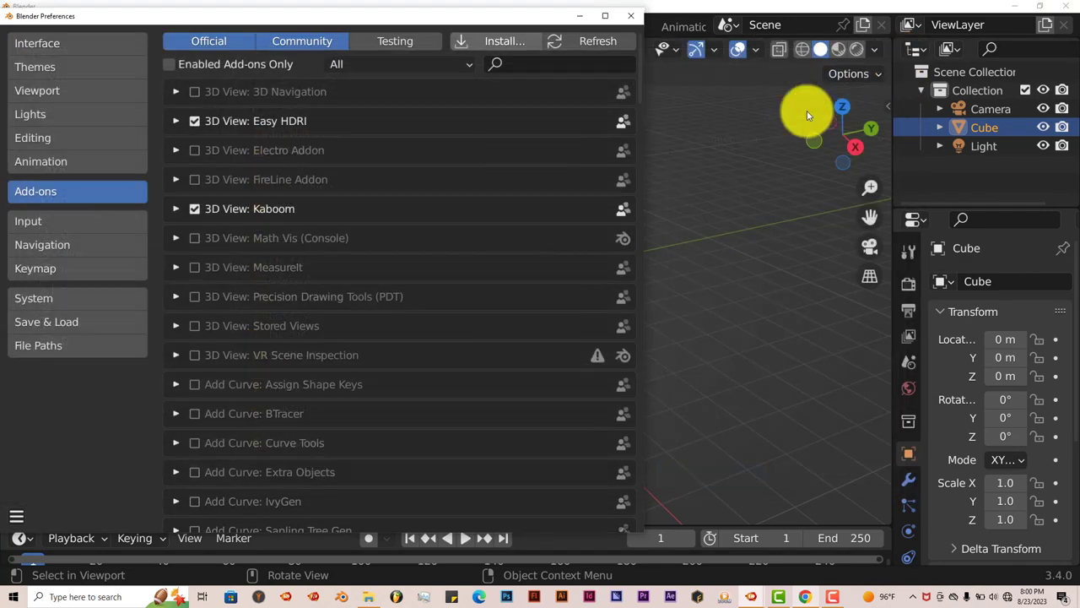
Step: Search add-ons for 'sto', enable Animation: Stop-Mo, and close Preferences
click(576, 64)
text(sto)
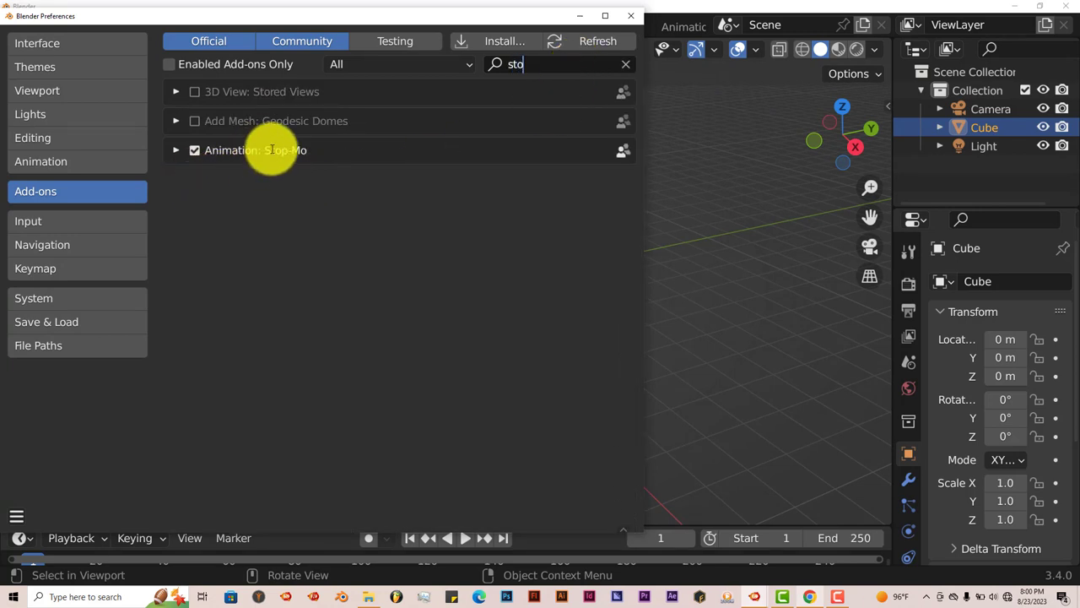
click(194, 151)
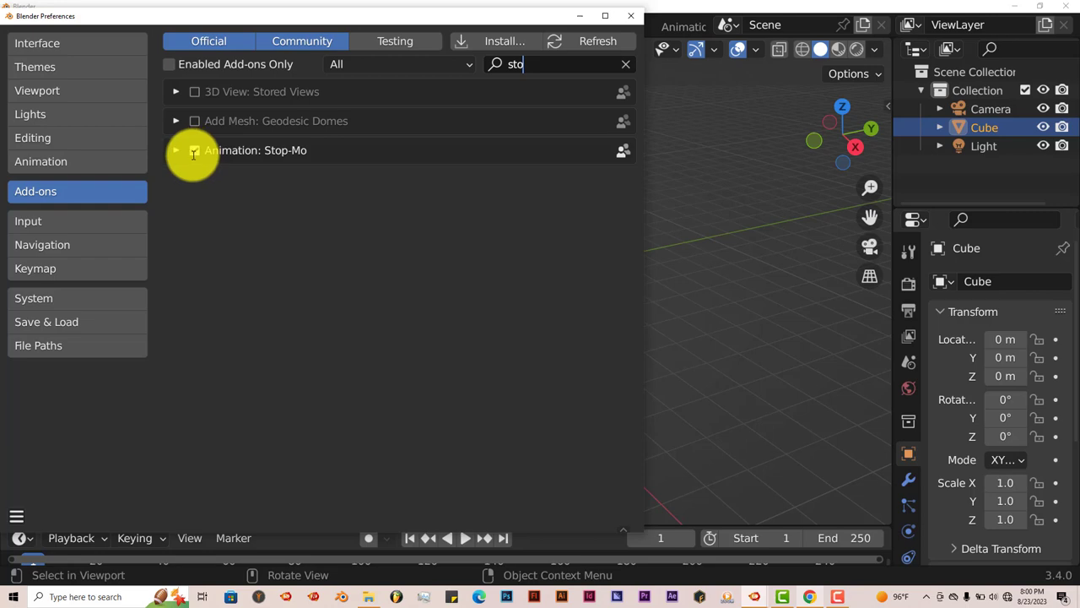
click(632, 15)
Step: Show the sidebar's Stop-Mo panel (Step Amount 1.00, Start 0, End 100) and orbit around the cube
click(886, 102)
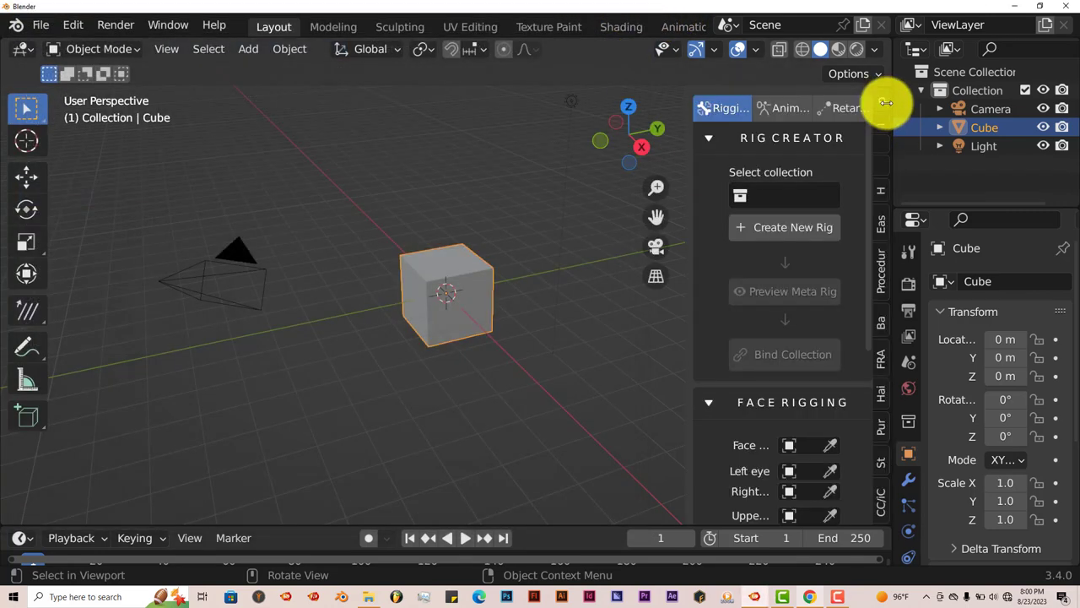
click(883, 465)
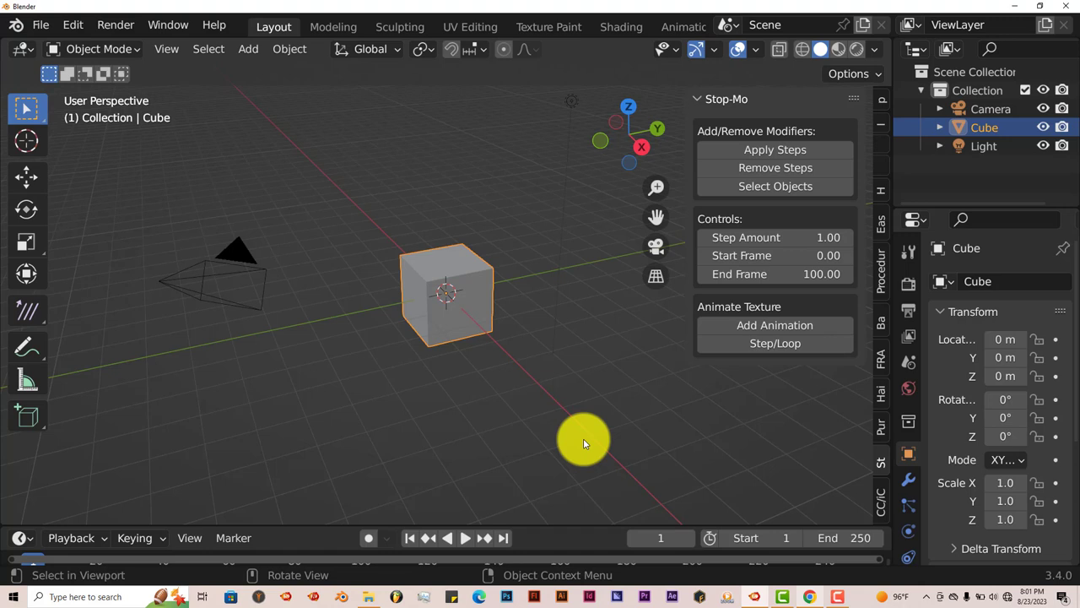
scroll(567, 448, up, 1)
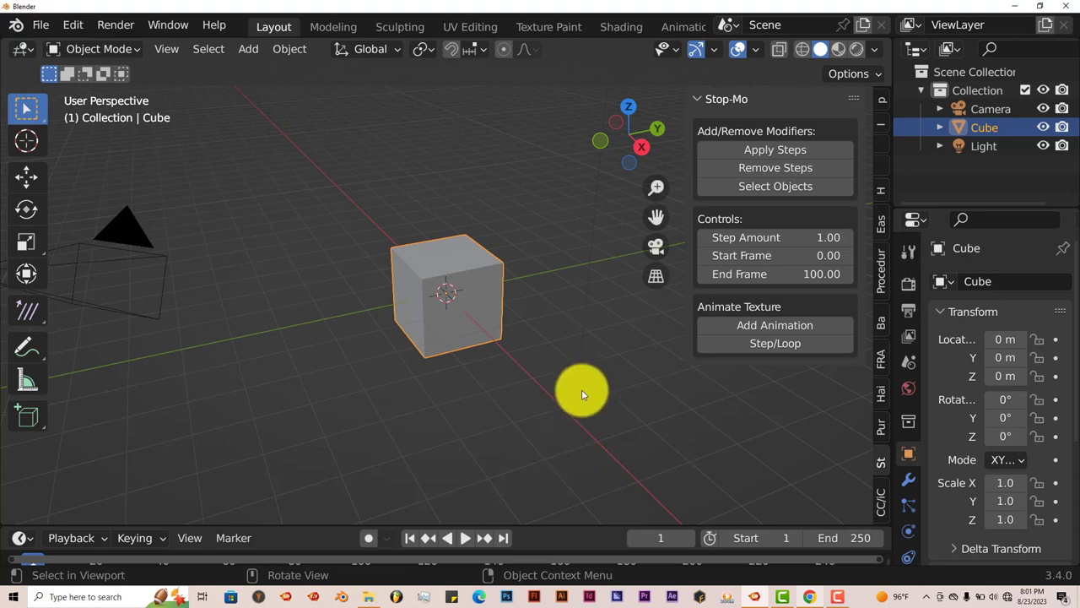
middle_drag(532, 402, 323, 335)
middle_drag(606, 417, 613, 390)
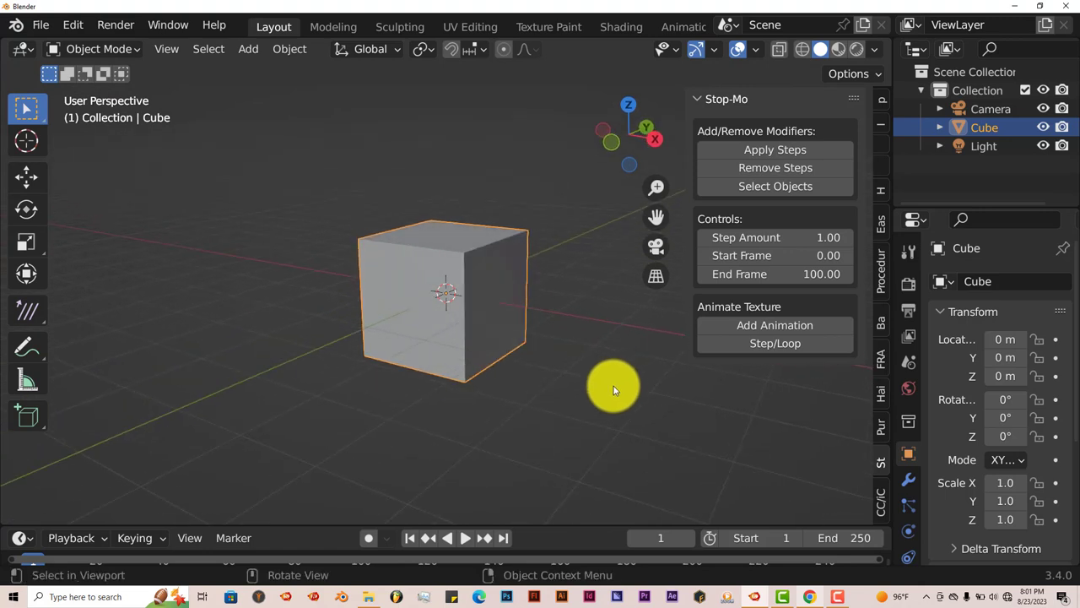
Step: From the front view, add a Single Bone armature to the scene
key(KP_1)
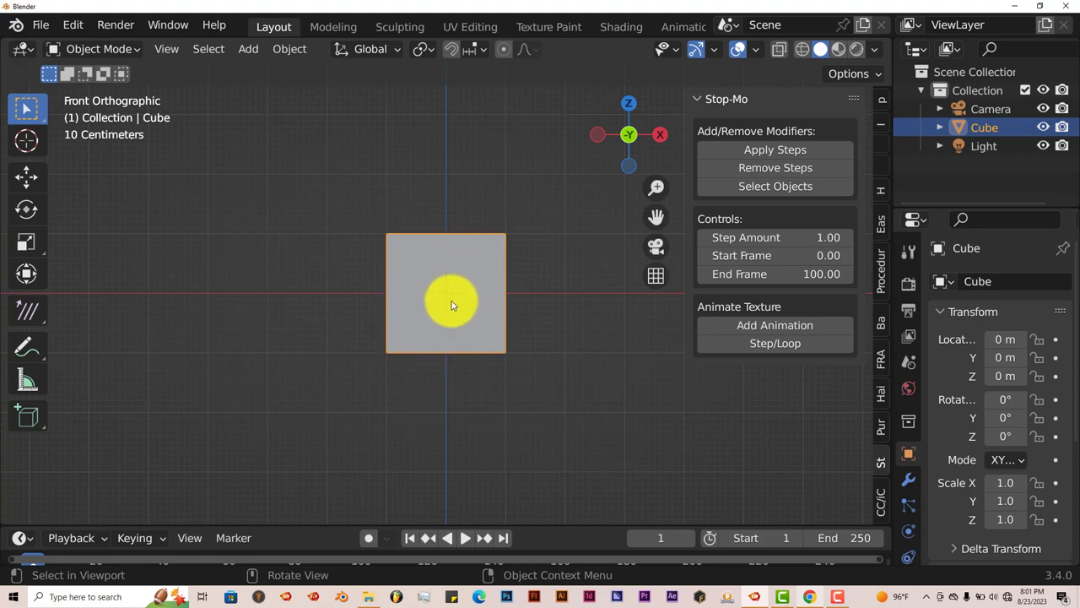
key(shift)
key(shift+a)
mouse_move(451, 315)
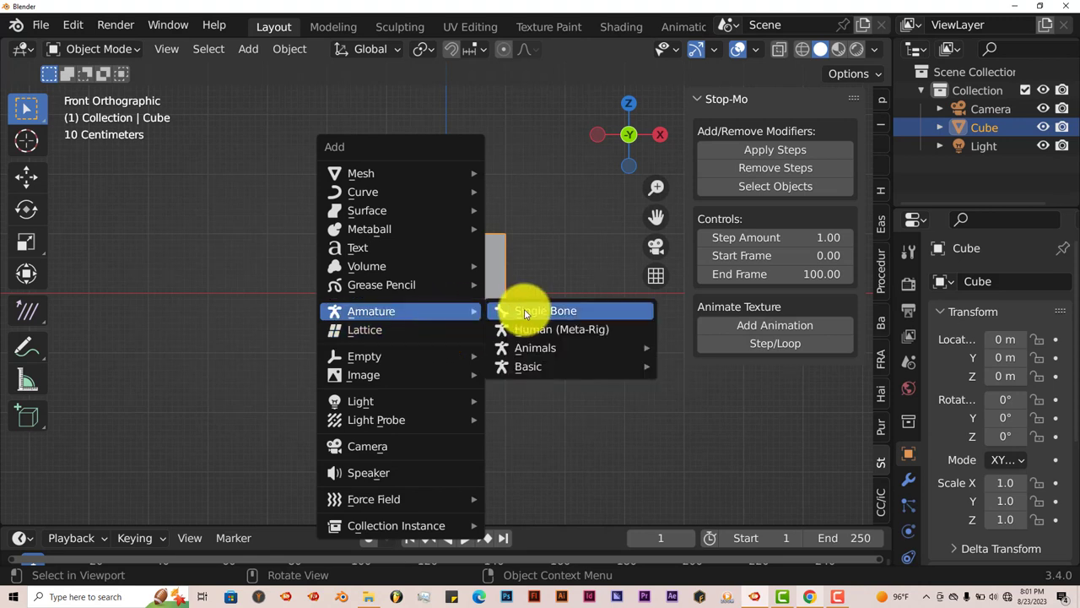
click(517, 311)
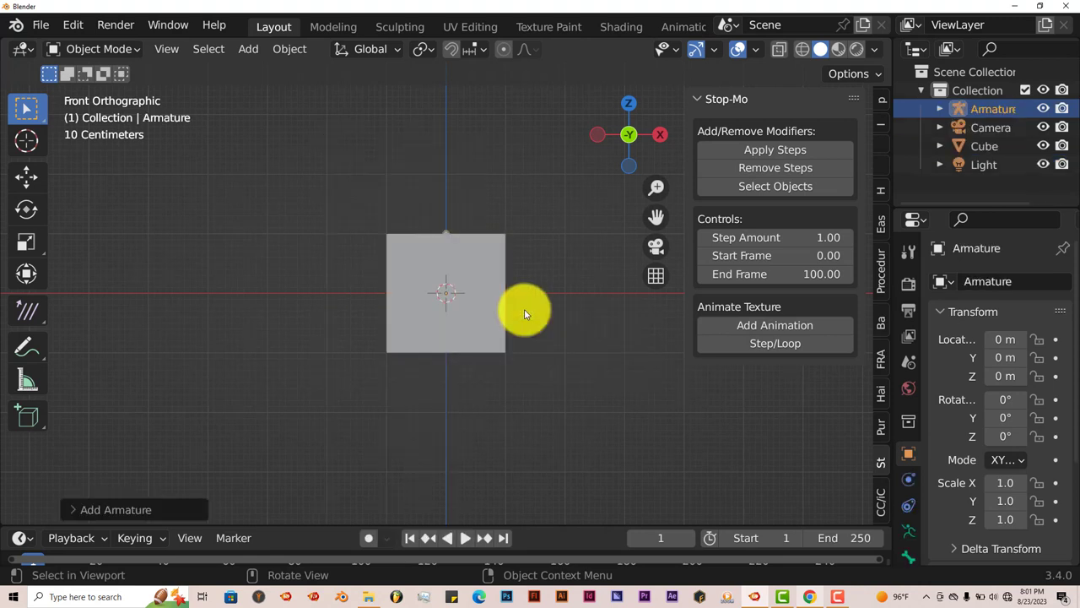
Step: Switch to wireframe shading and move the armature down to Z -1.0 with the Move gizmo
key(z)
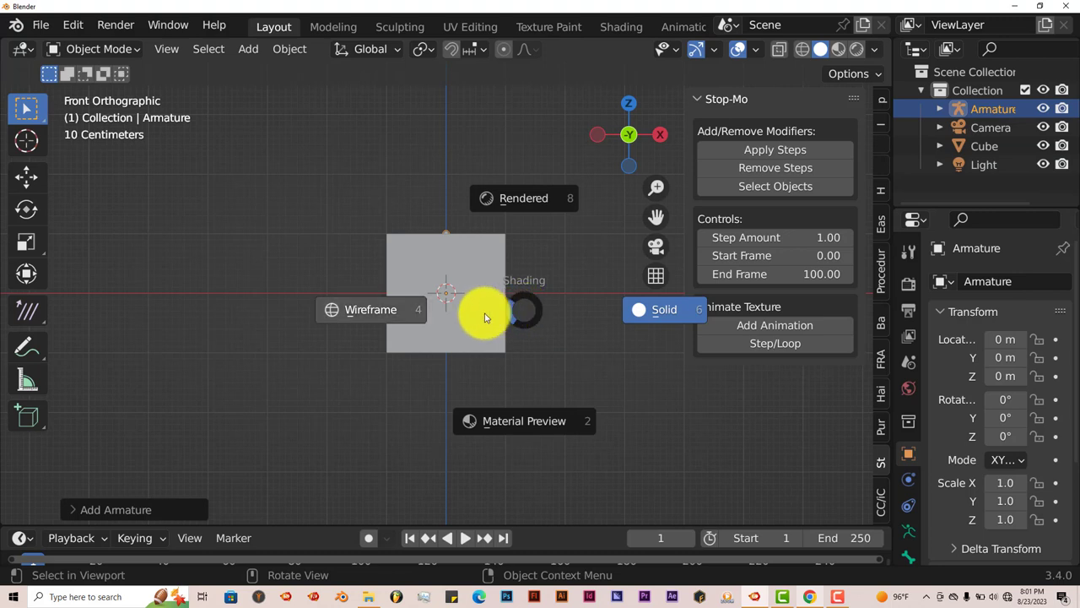
click(387, 314)
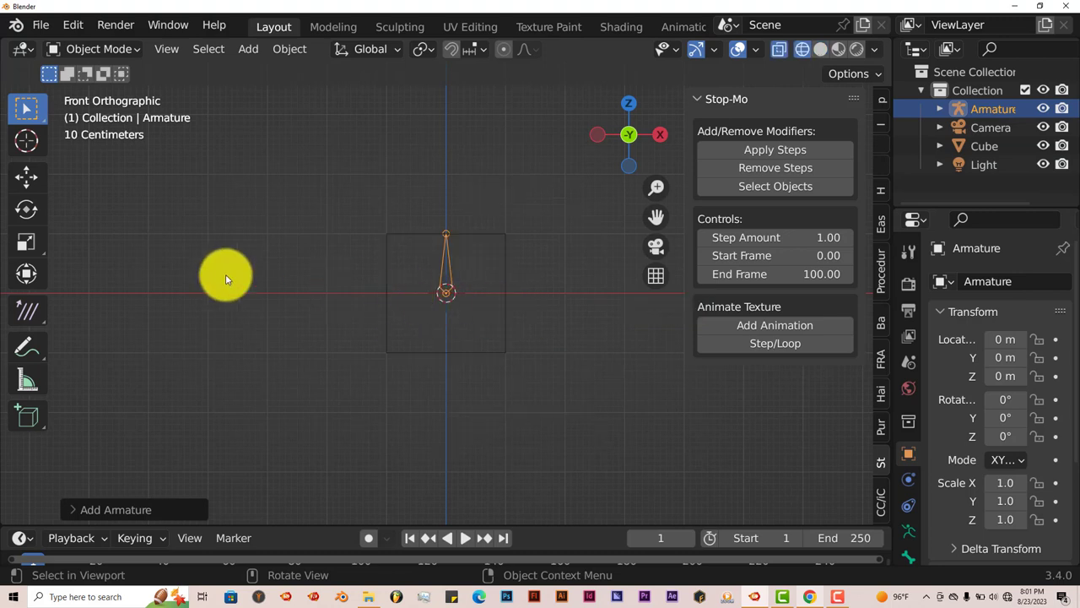
click(26, 175)
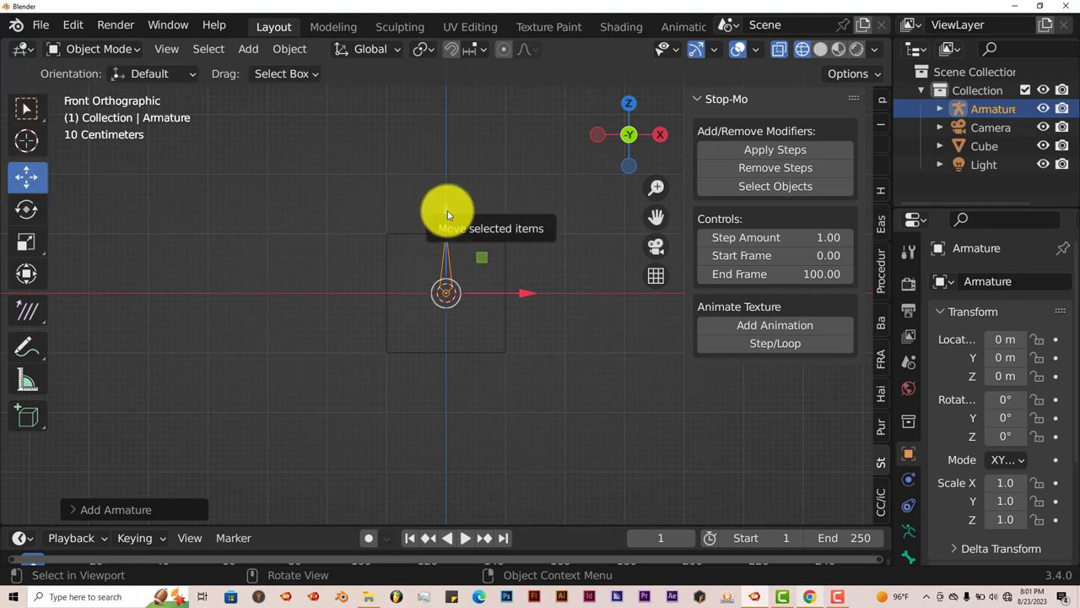
drag(448, 214, 450, 282)
scroll(456, 330, up, 3)
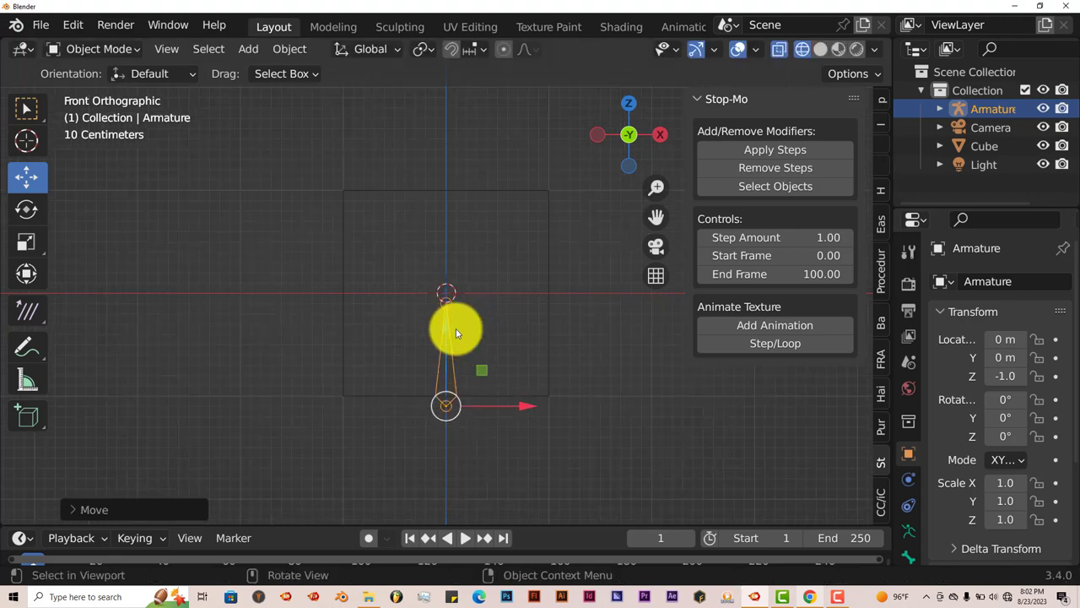
Step: In Edit Mode, extrude Bone.001 about 1.14 m upward from the first bone's tip, then return to Object Mode
key(Tab)
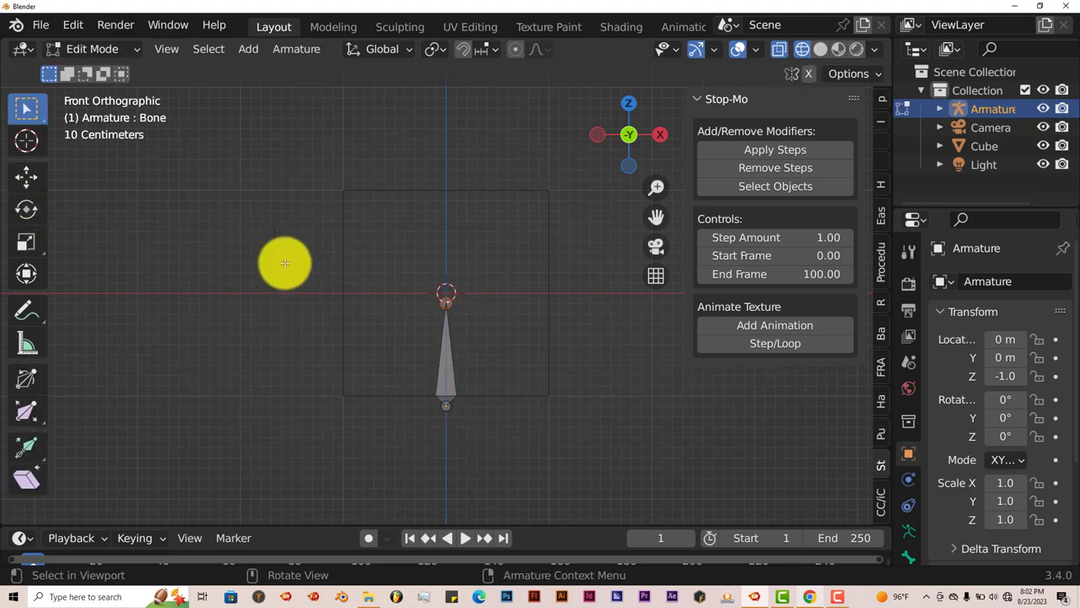
click(27, 179)
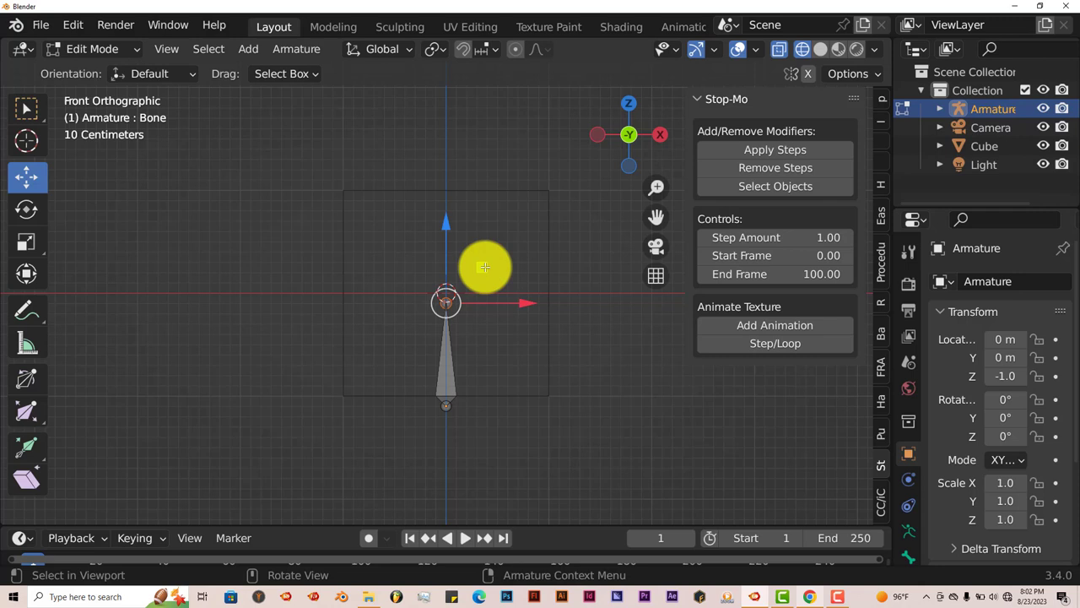
key(e)
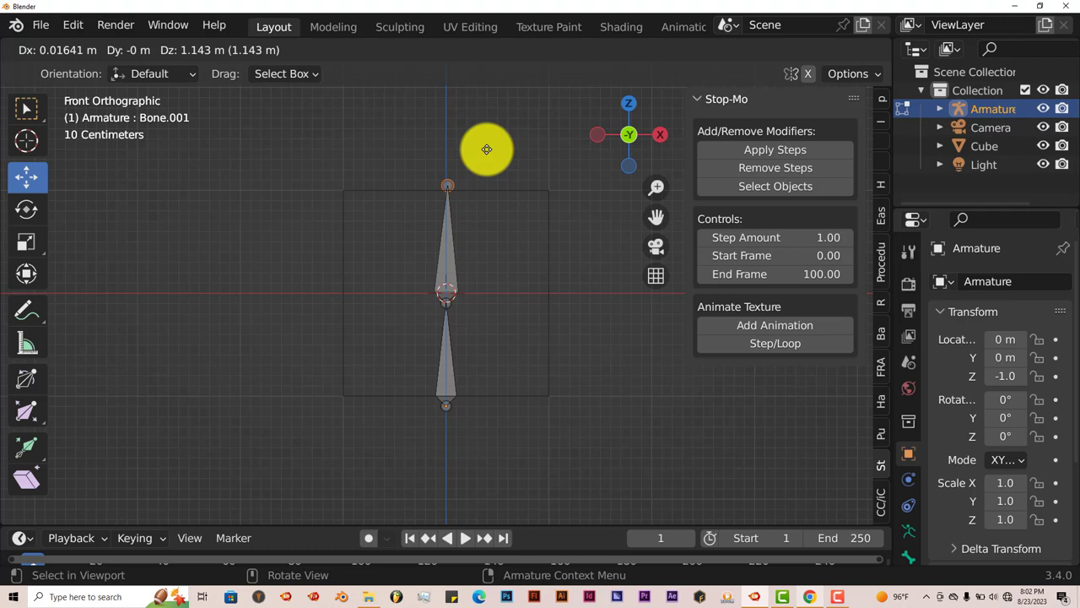
click(487, 149)
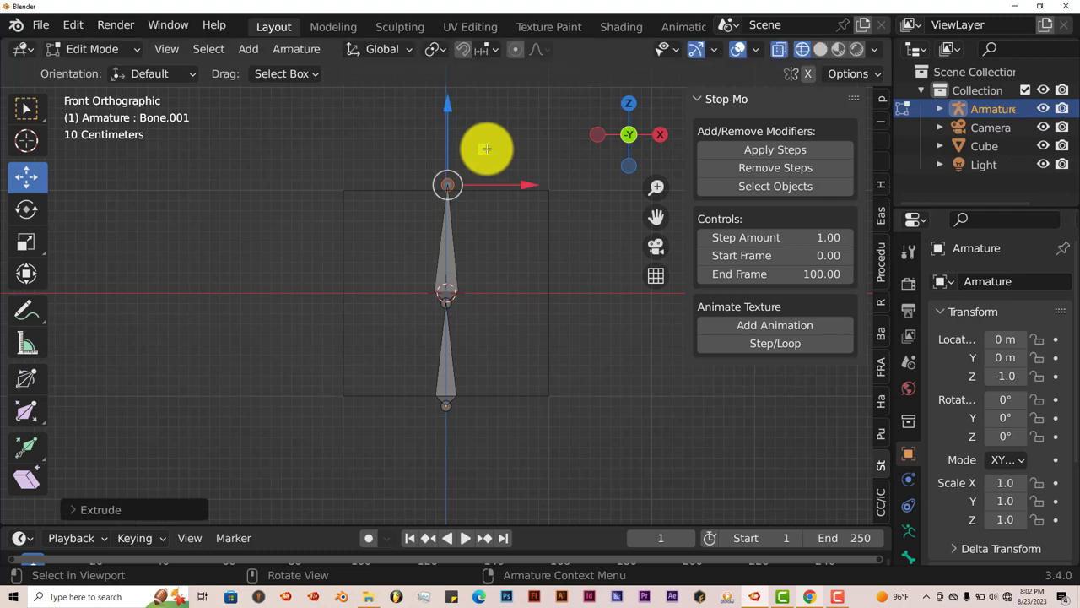
key(Tab)
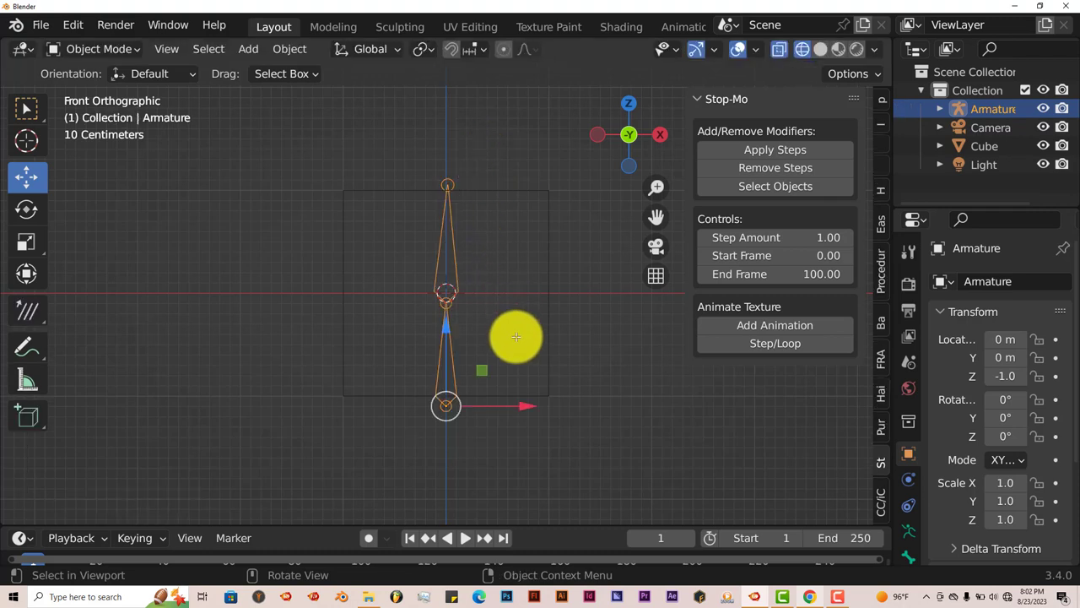
Step: Select the cube in solid shading and add a Subdivision Surface modifier
click(550, 285)
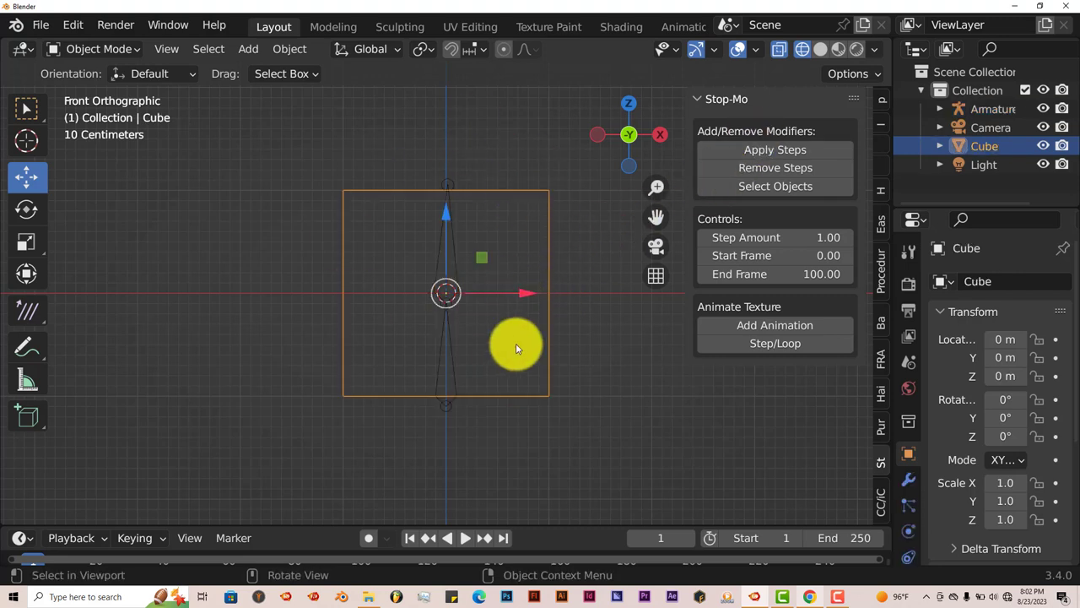
click(821, 57)
mouse_move(507, 333)
middle_down()
mouse_move(421, 416)
mouse_move(431, 396)
middle_up()
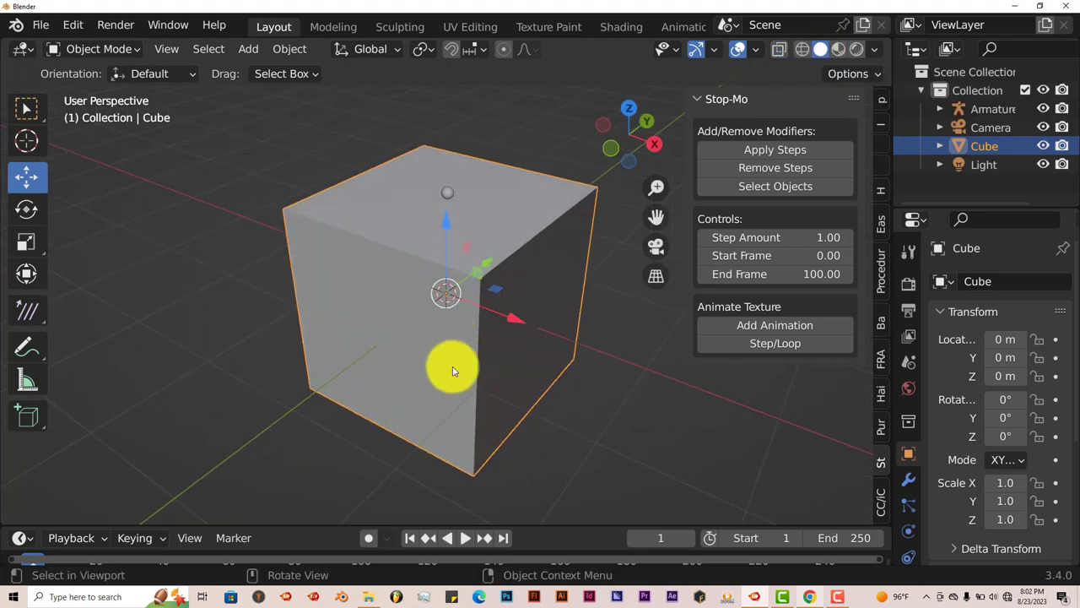
click(909, 483)
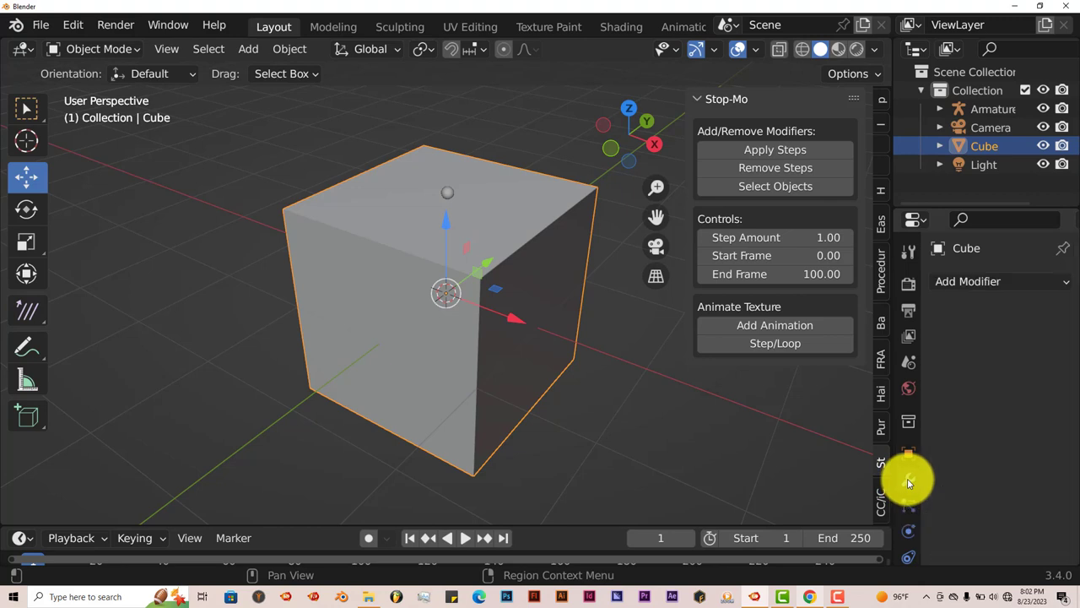
click(986, 280)
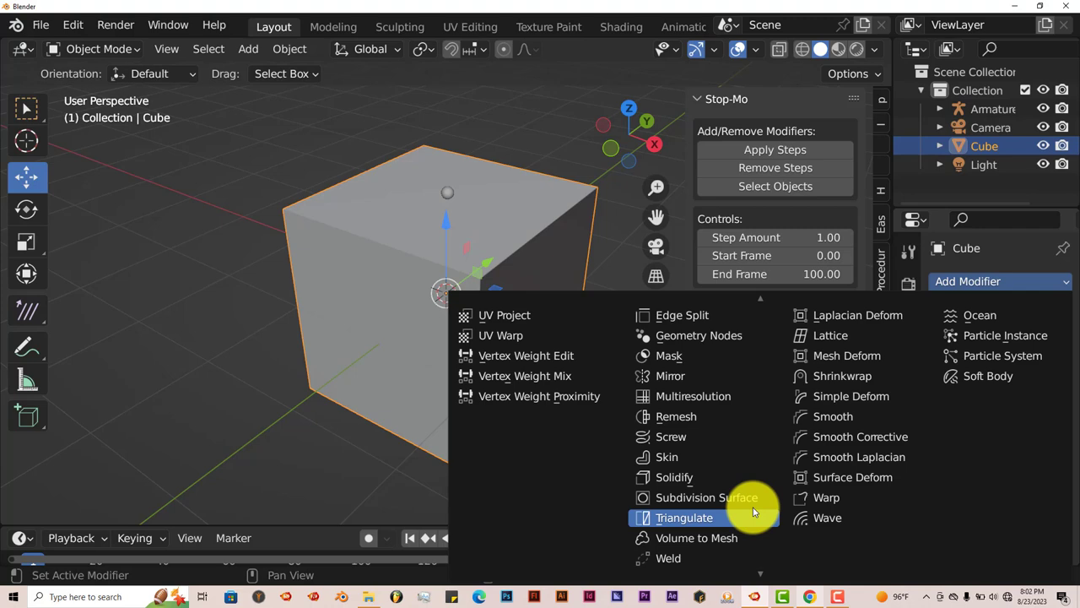
click(752, 498)
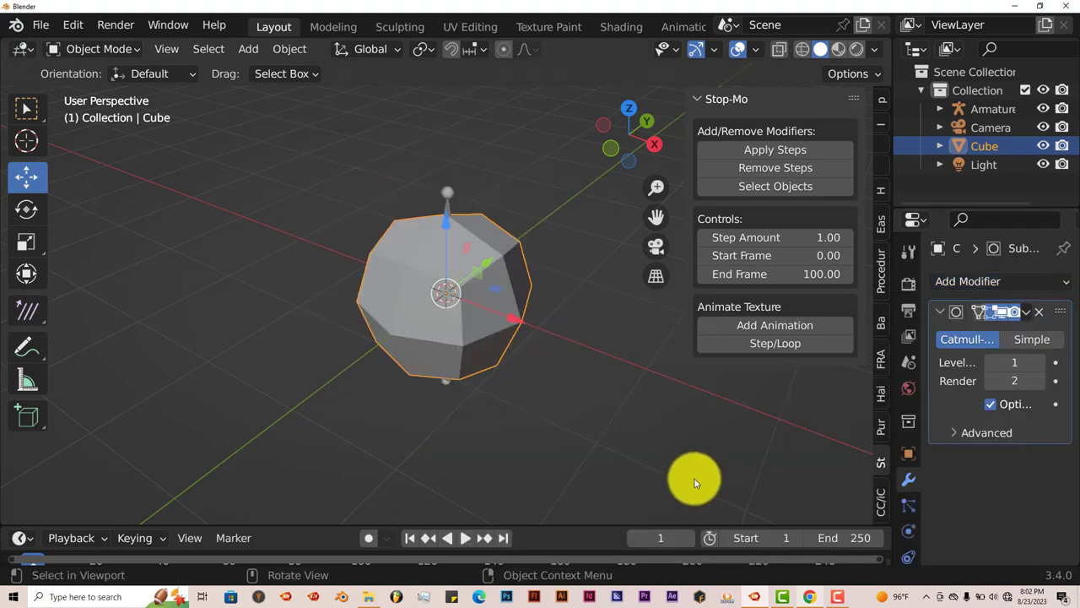
Step: Raise the subdivision Levels to 2 and apply the modifier to the mesh
middle_drag(501, 439, 569, 410)
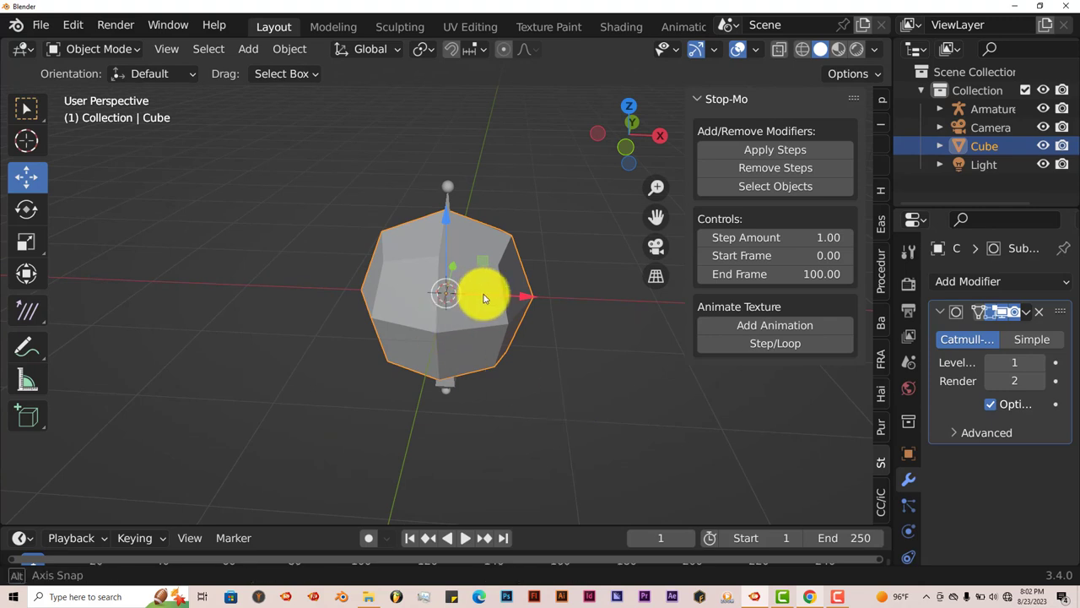
middle_drag(482, 296, 465, 261)
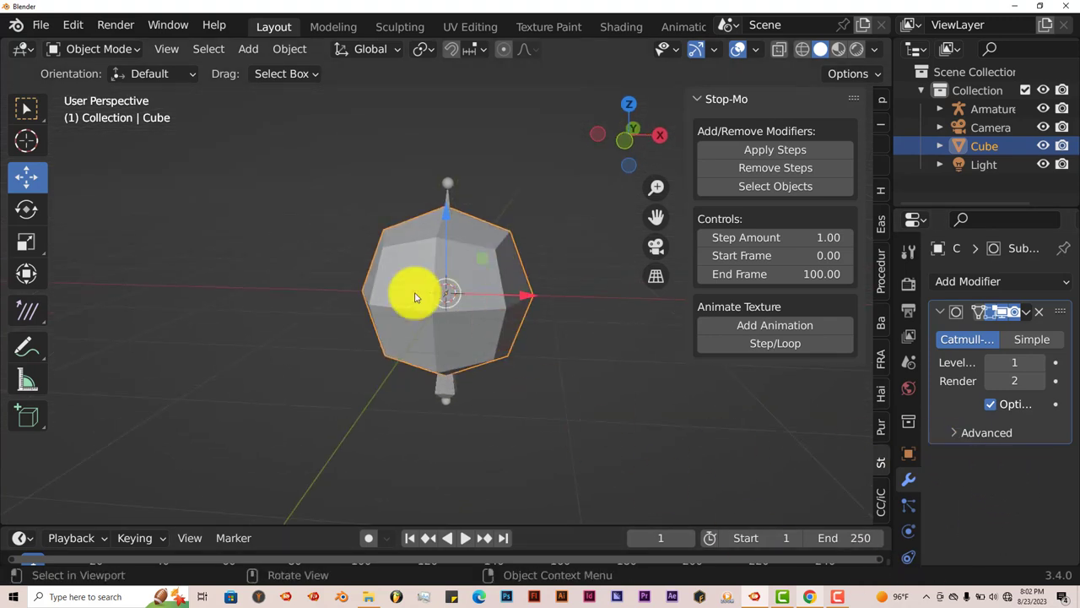
middle_drag(414, 297, 425, 341)
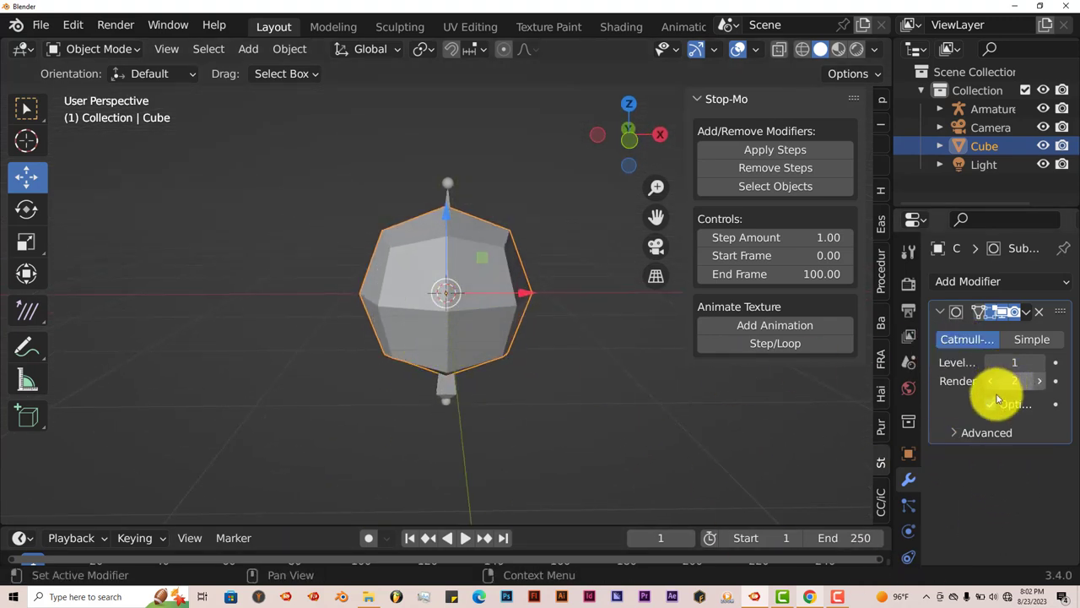
click(1039, 362)
middle_drag(547, 404, 546, 427)
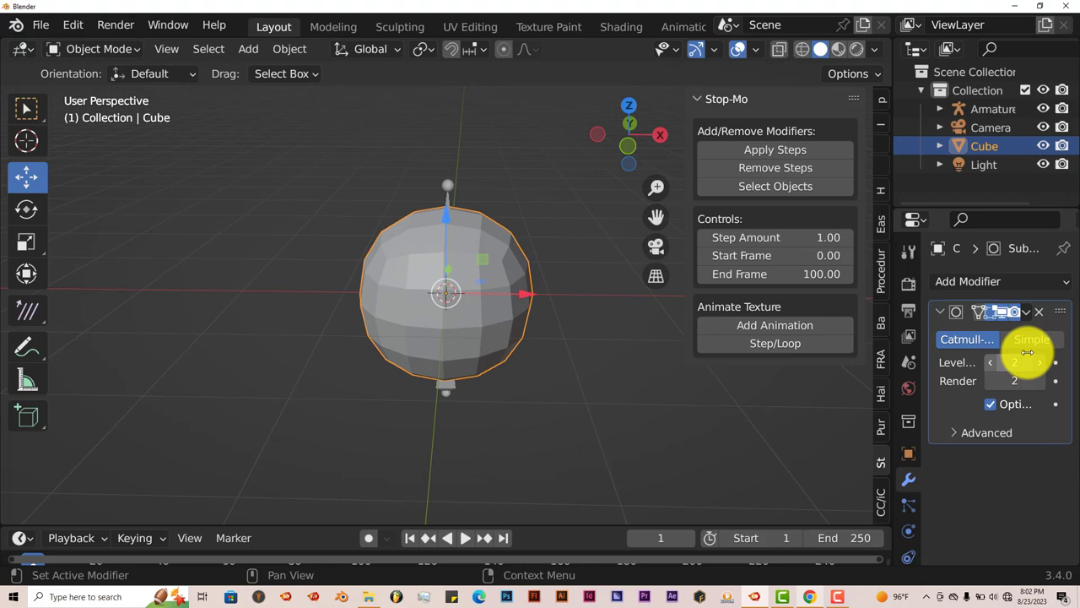
click(1025, 313)
click(986, 333)
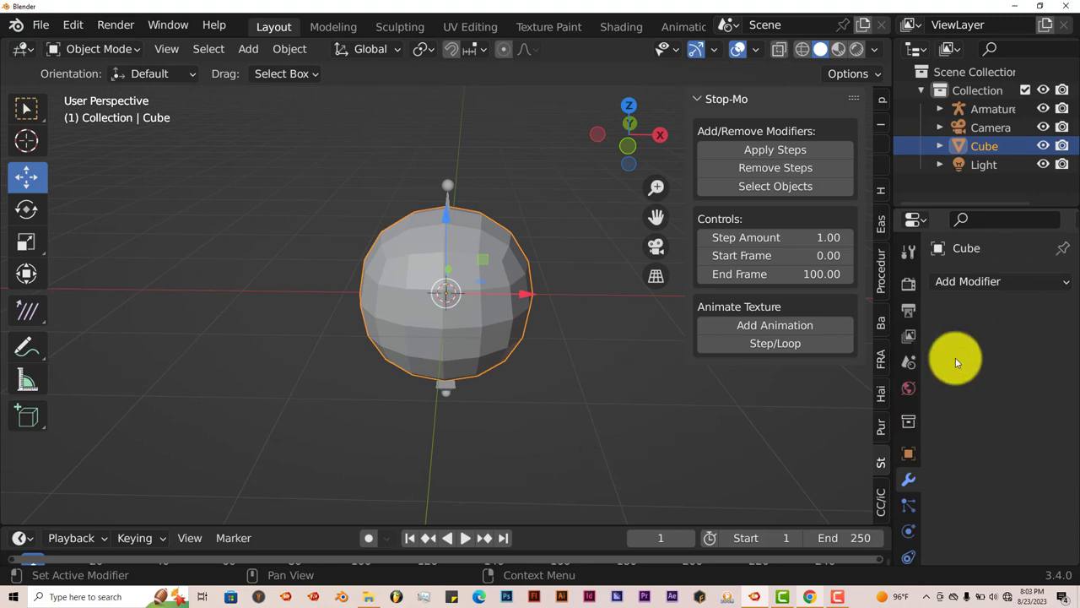
middle_drag(549, 422, 550, 419)
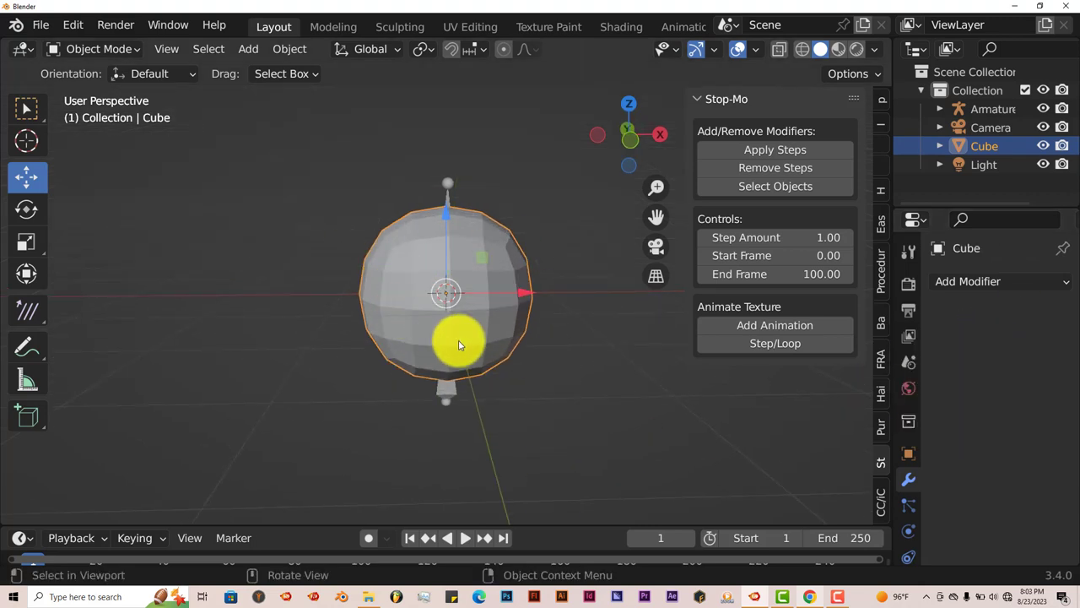
Step: Select the armature and sphere and parent the sphere to the armature as a plain object
middle_drag(460, 348, 446, 414)
scroll(498, 403, up, 4)
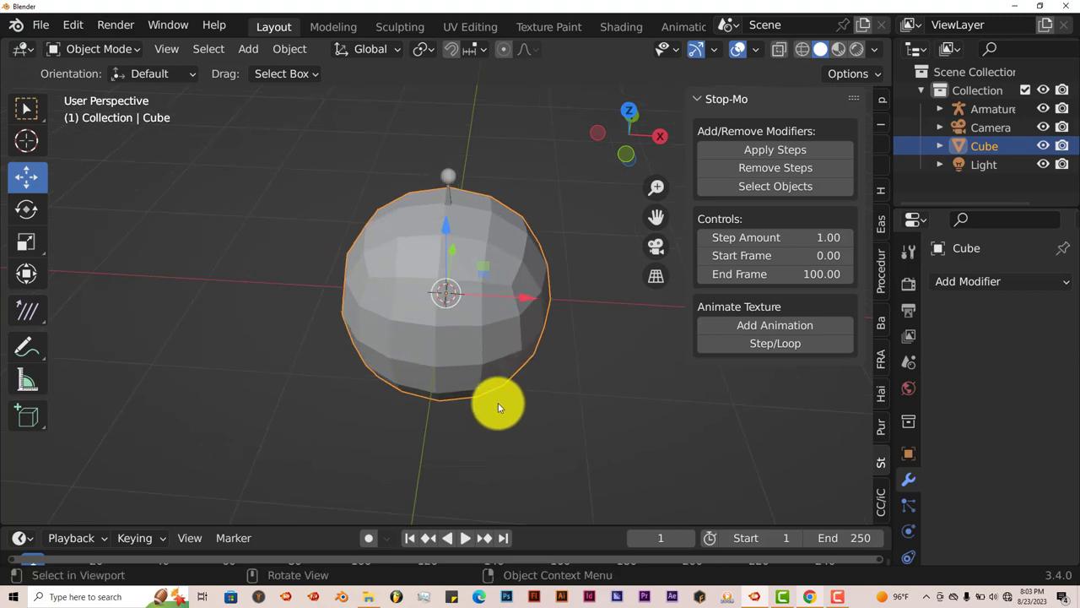
scroll(511, 367, down, 1)
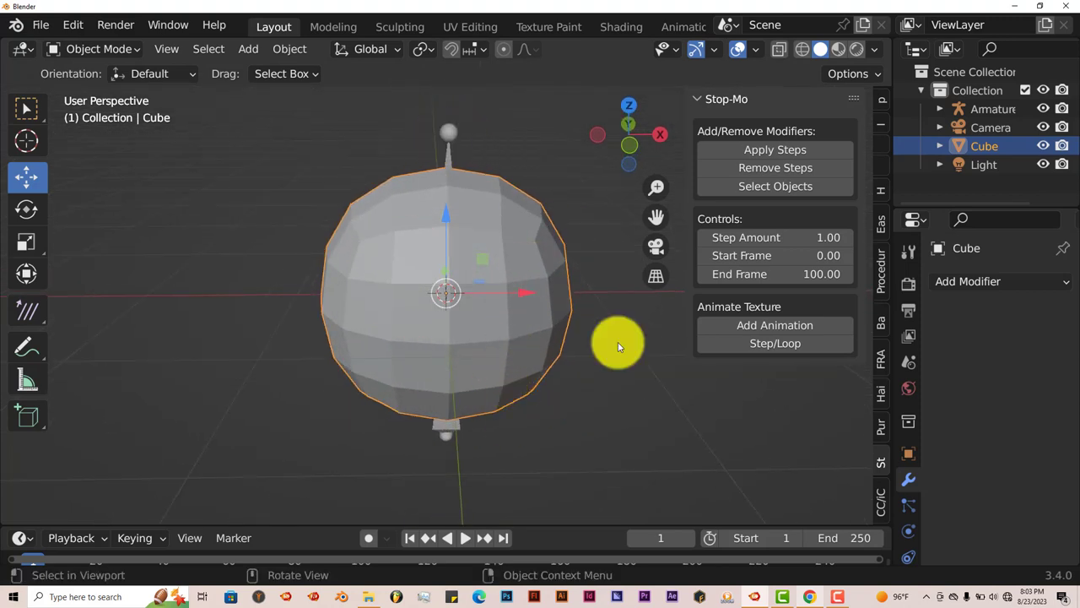
click(446, 135)
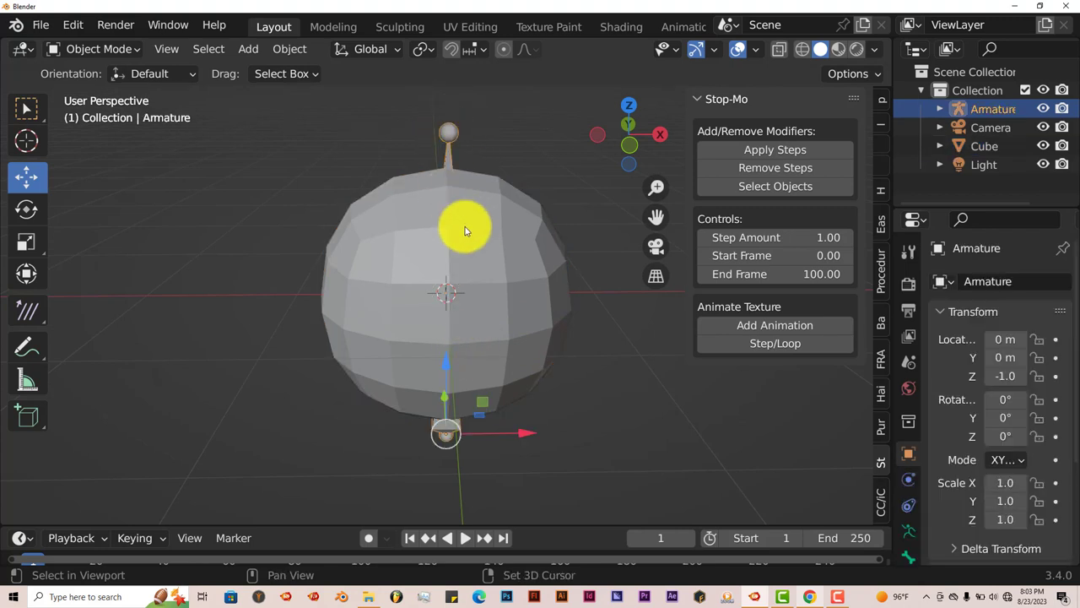
click(508, 230)
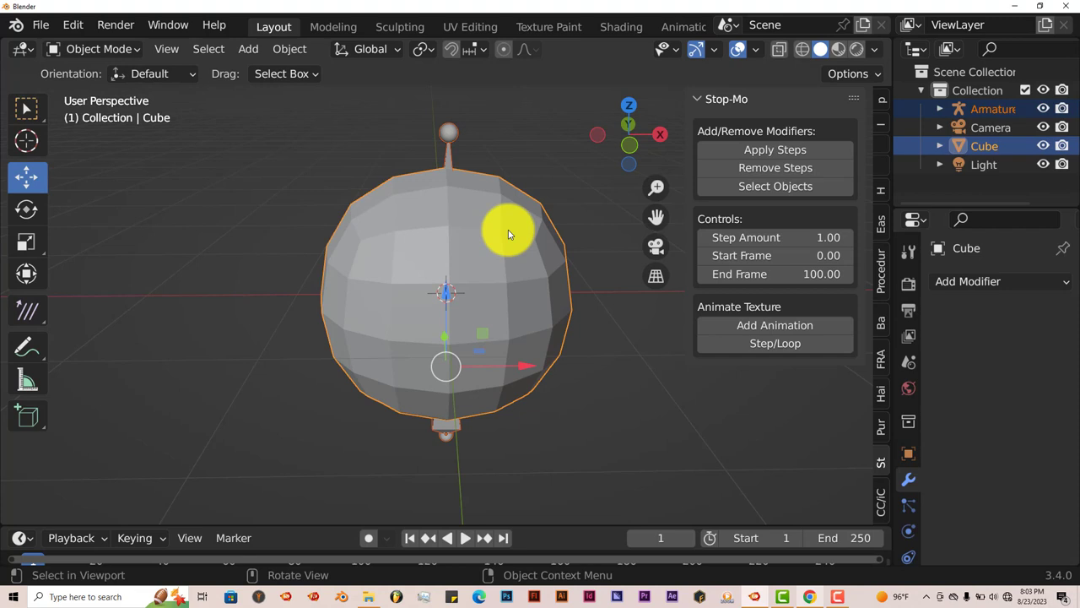
key(ctrl+p)
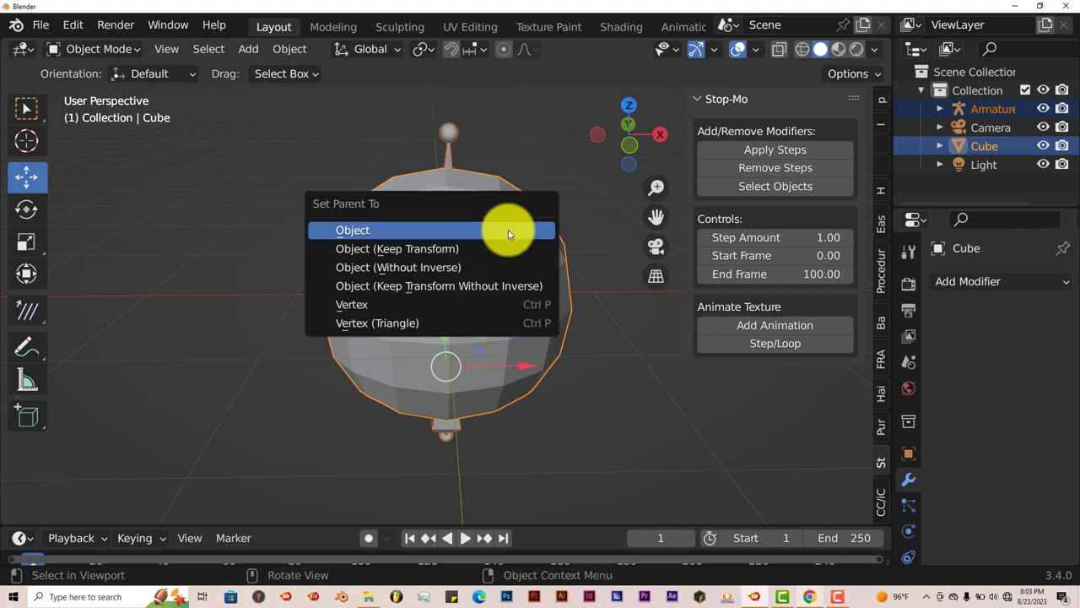
click(508, 229)
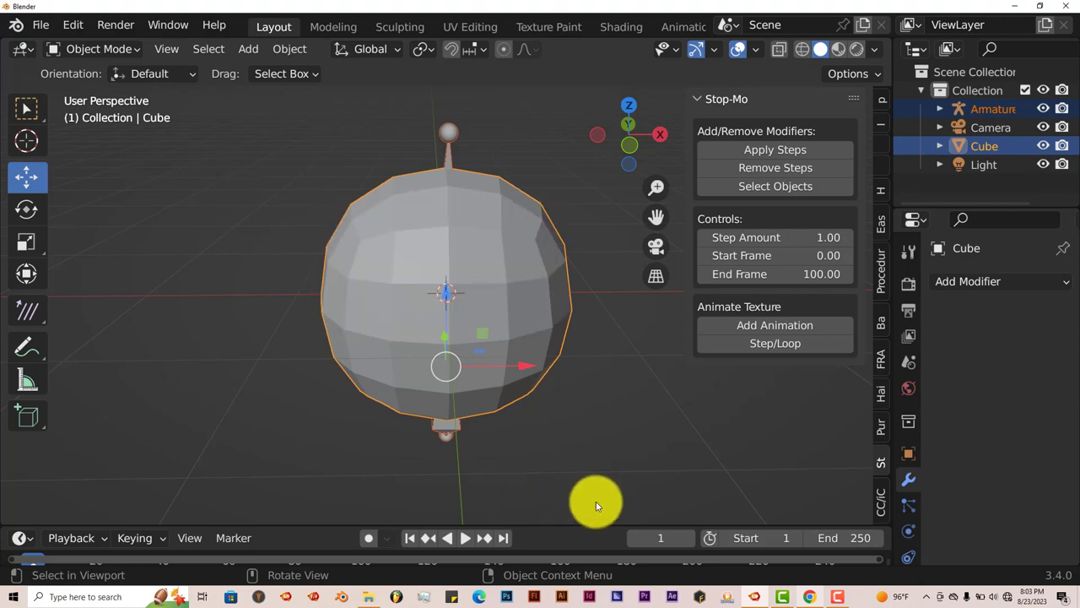
Step: Reselect sphere then Armature and parent with Armature Deform With Automatic Weights
mouse_move(514, 321)
middle_down()
mouse_move(485, 325)
mouse_move(518, 328)
middle_up()
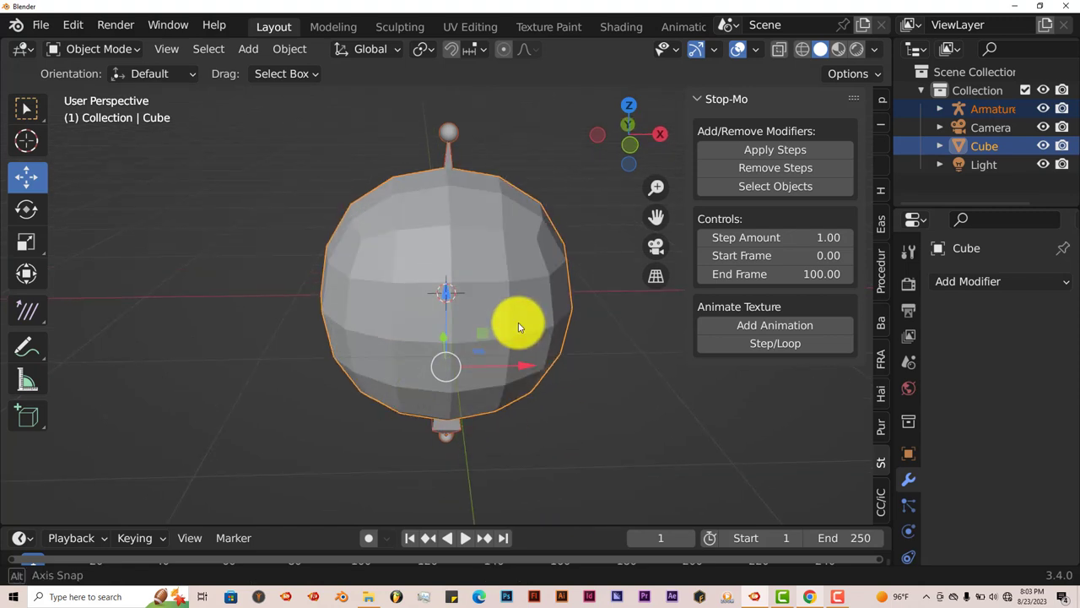
click(540, 243)
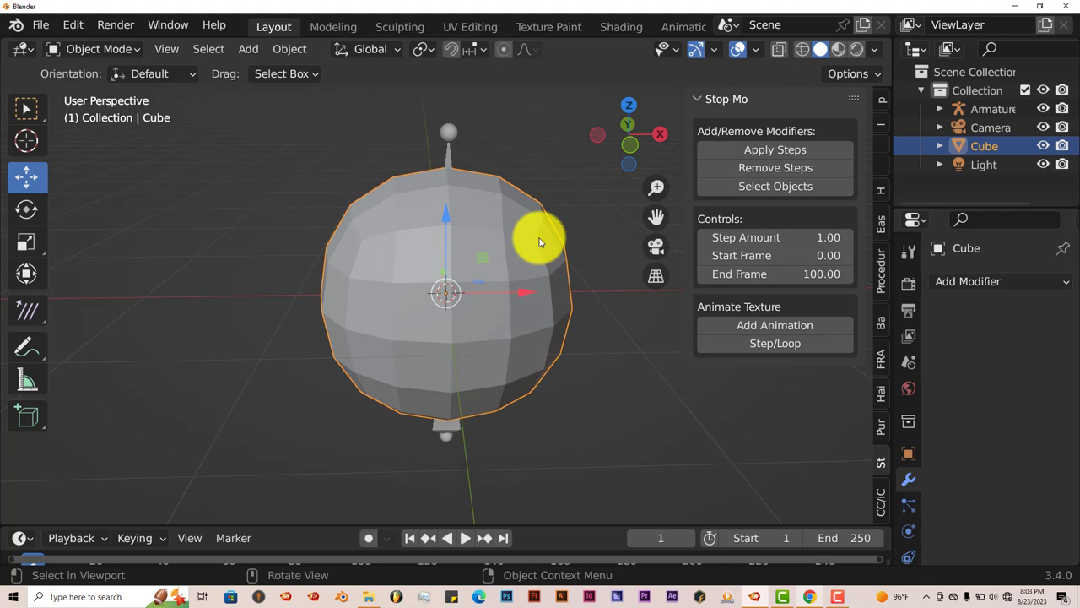
shift+click(448, 135)
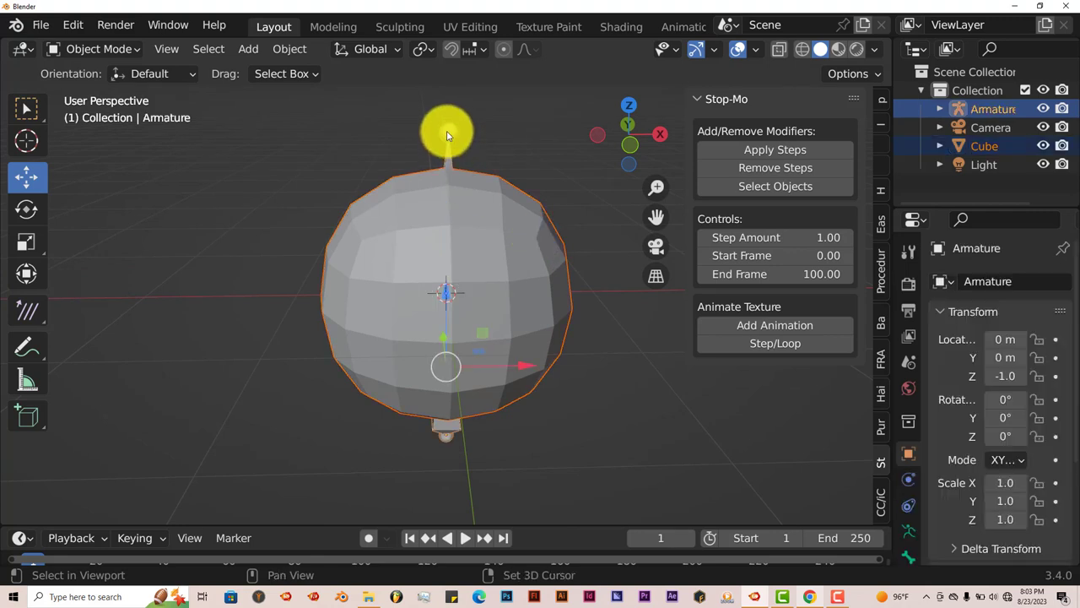
key(ctrl+p)
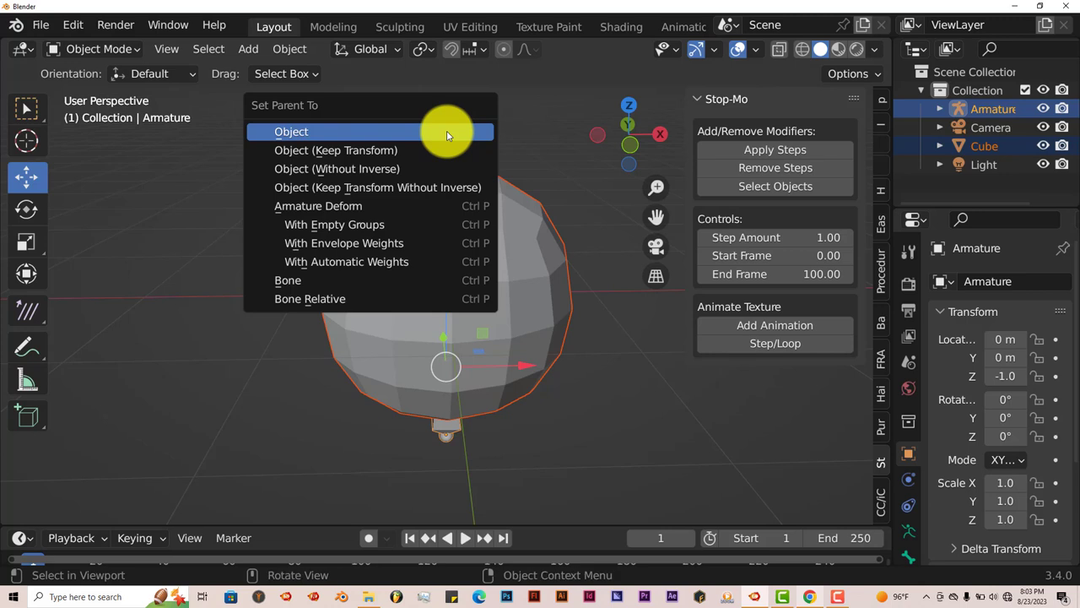
click(365, 261)
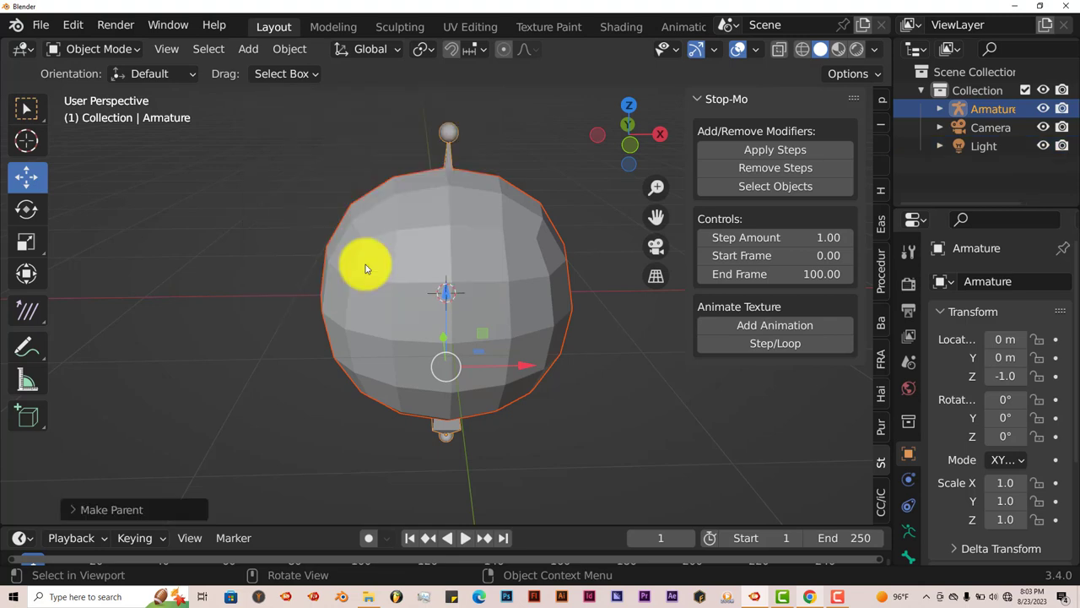
Step: Make the timeline taller to show frames up to 240 and select only the armature
middle_drag(438, 331, 386, 414)
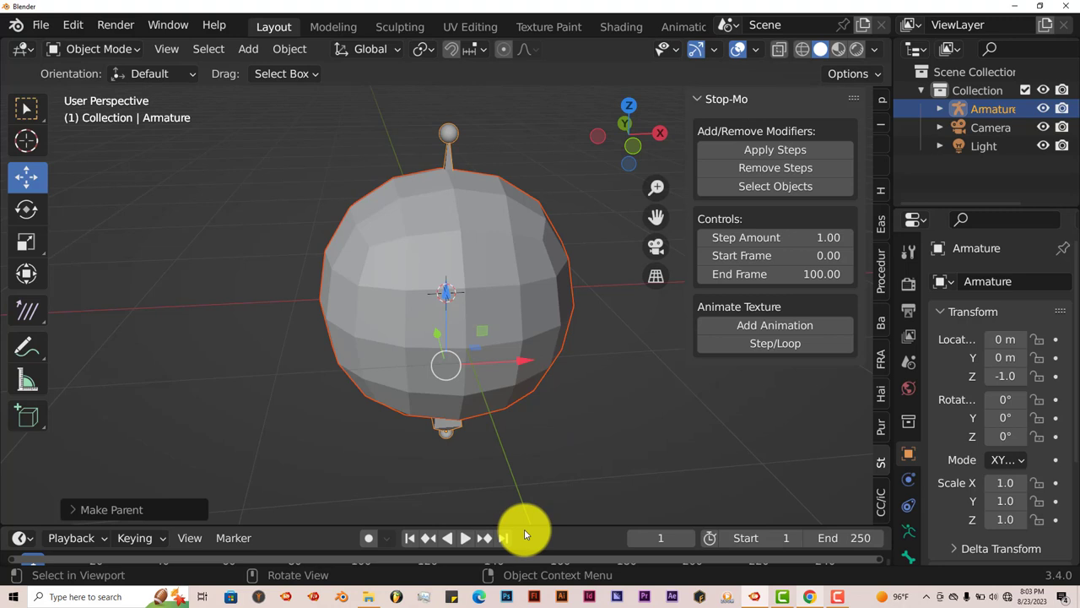
drag(529, 523, 536, 450)
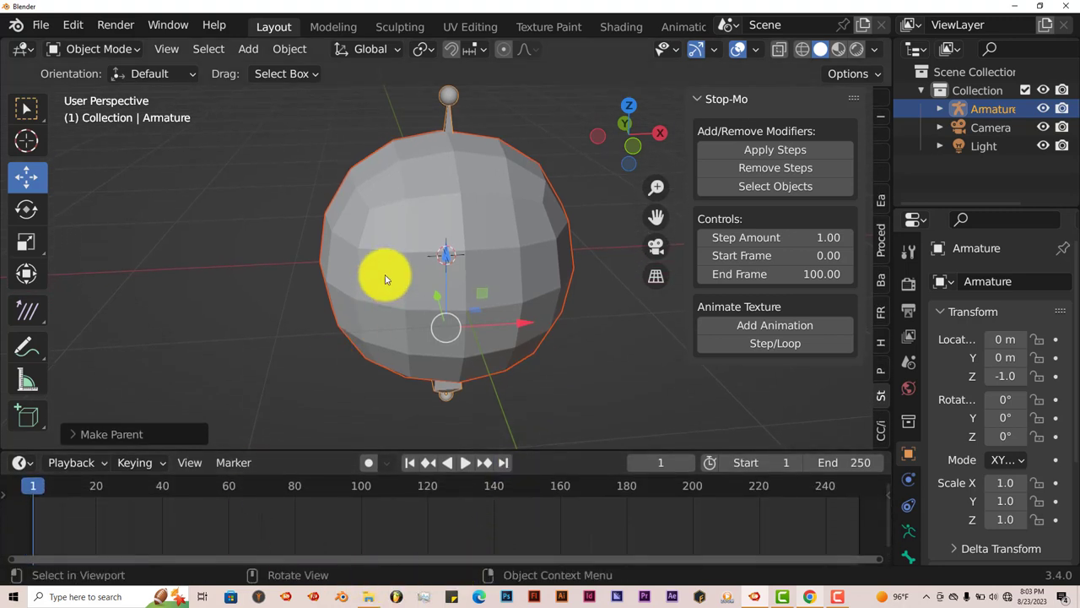
scroll(386, 277, down, 1)
click(448, 124)
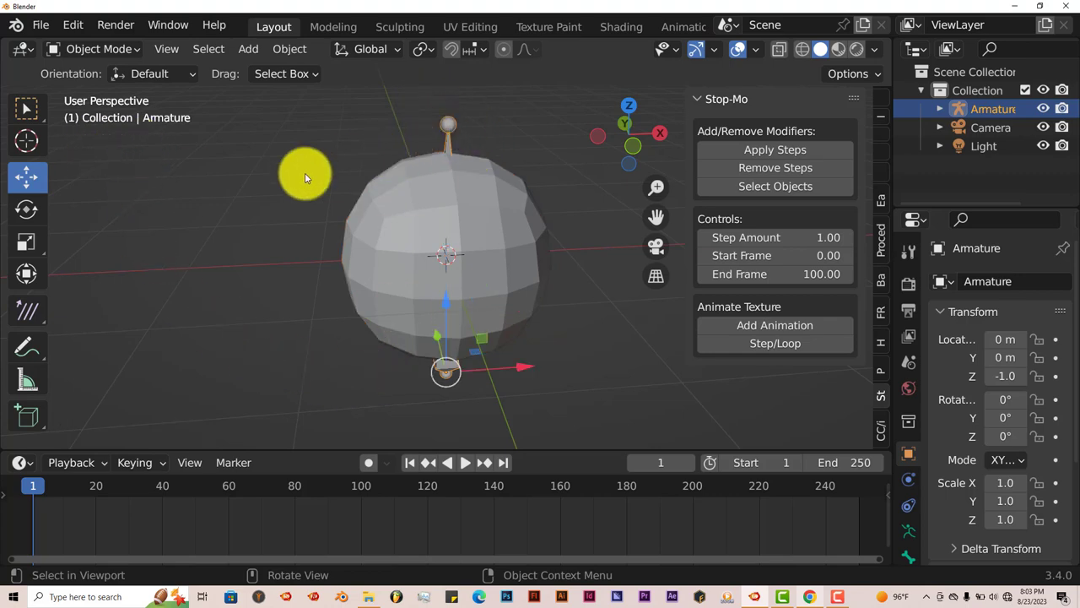
click(31, 50)
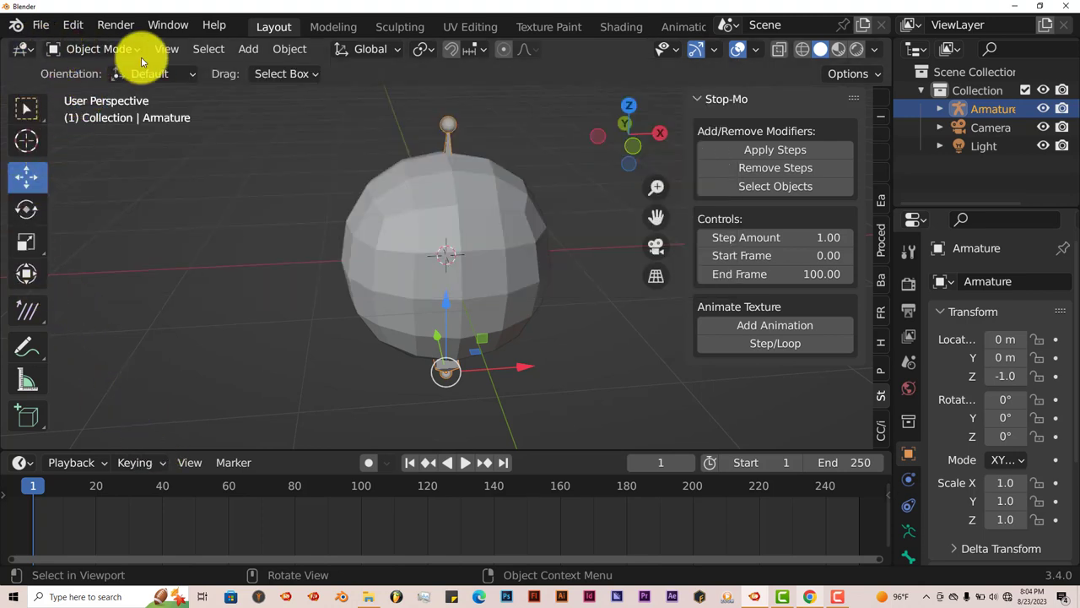
click(103, 52)
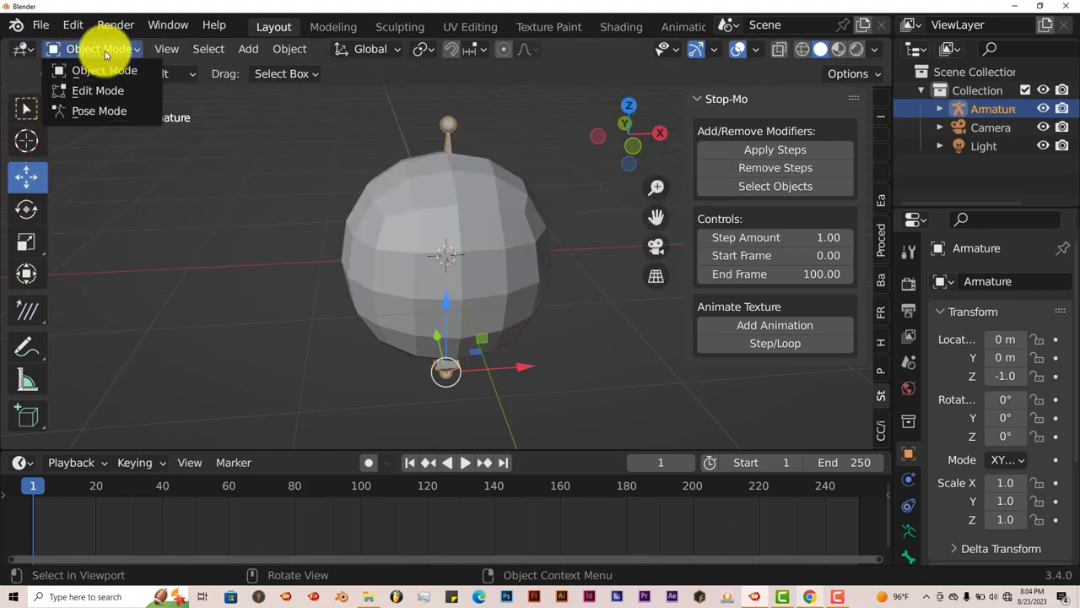
Step: Put the armature in Pose Mode, select the top bone, and turn on auto keying
click(97, 113)
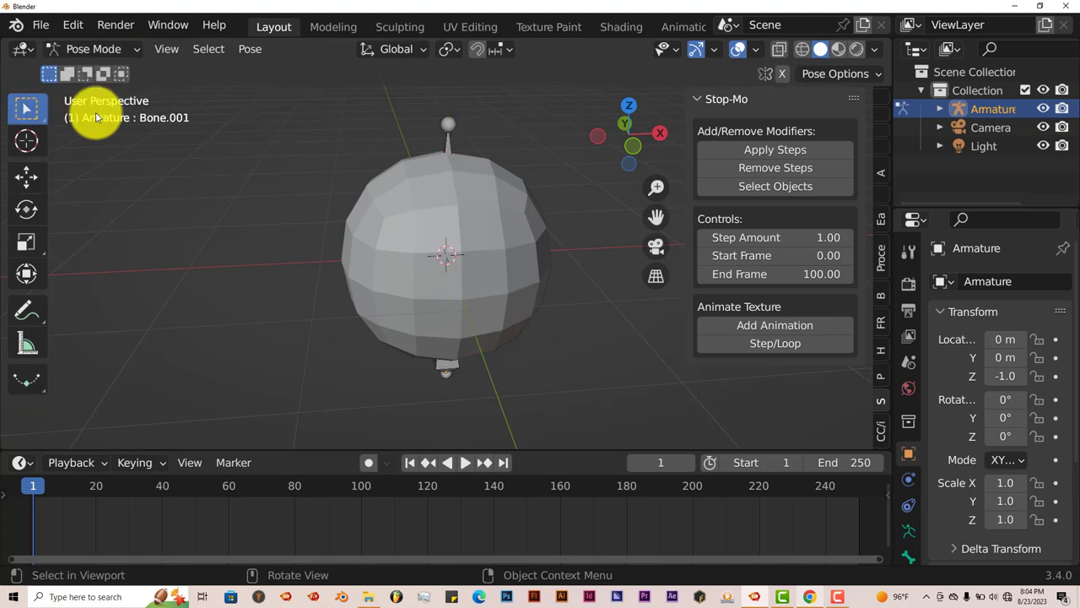
click(448, 120)
middle_drag(499, 317, 498, 282)
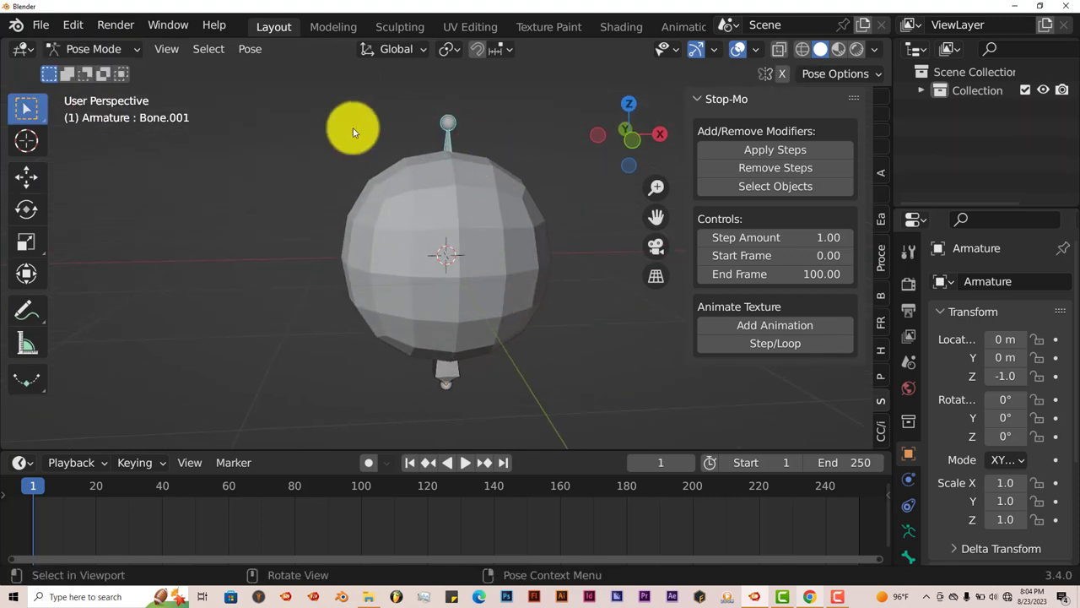
click(368, 463)
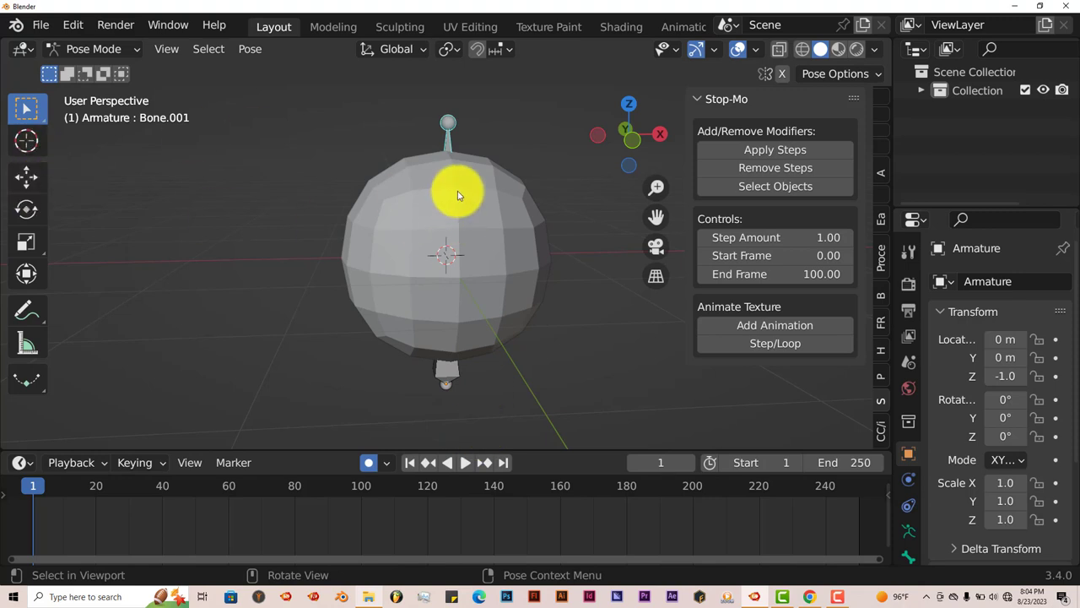
Step: Record a live rotation of Bone.001 during playback, keyed from about frame 22 to 218
click(35, 217)
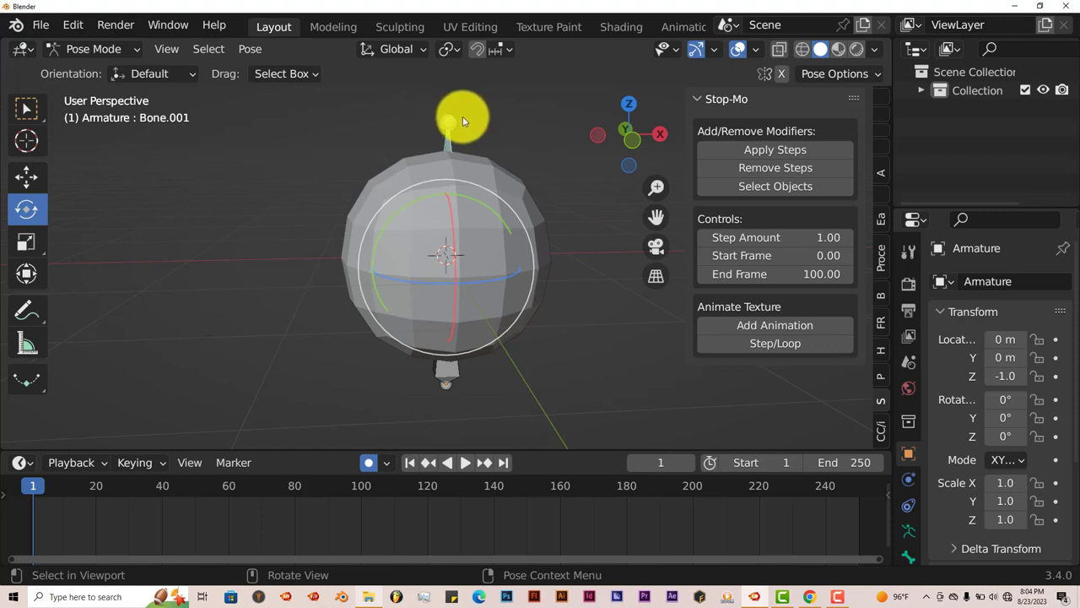
click(466, 463)
key(r)
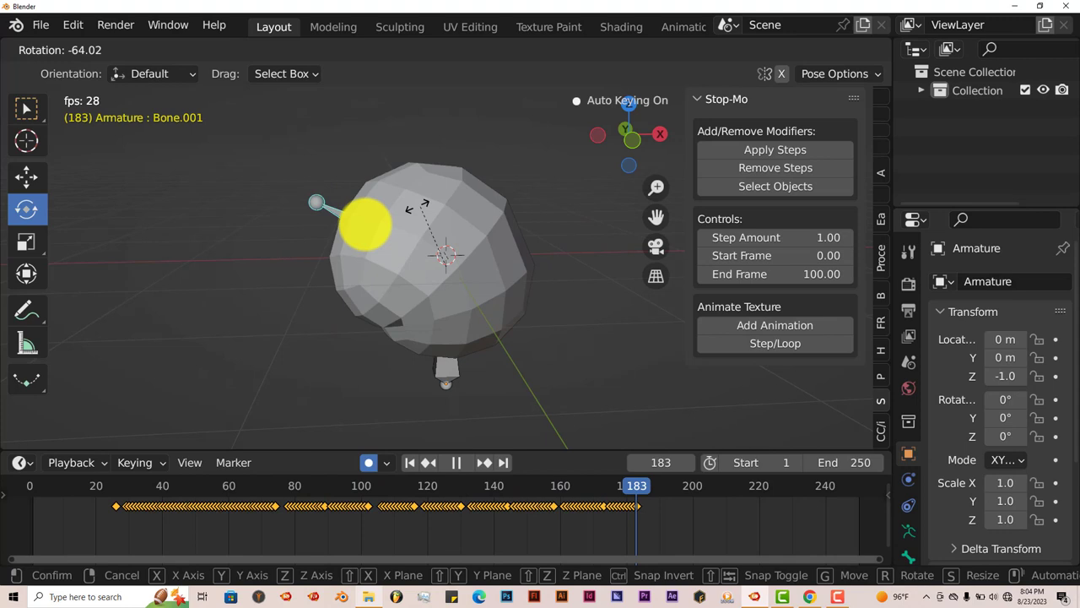
click(472, 221)
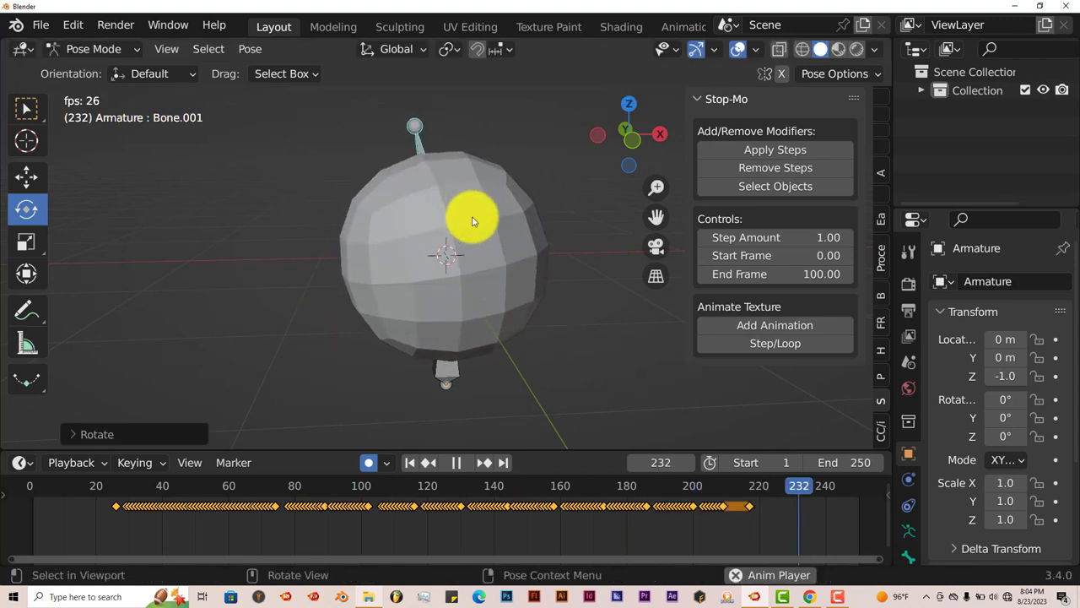
click(458, 462)
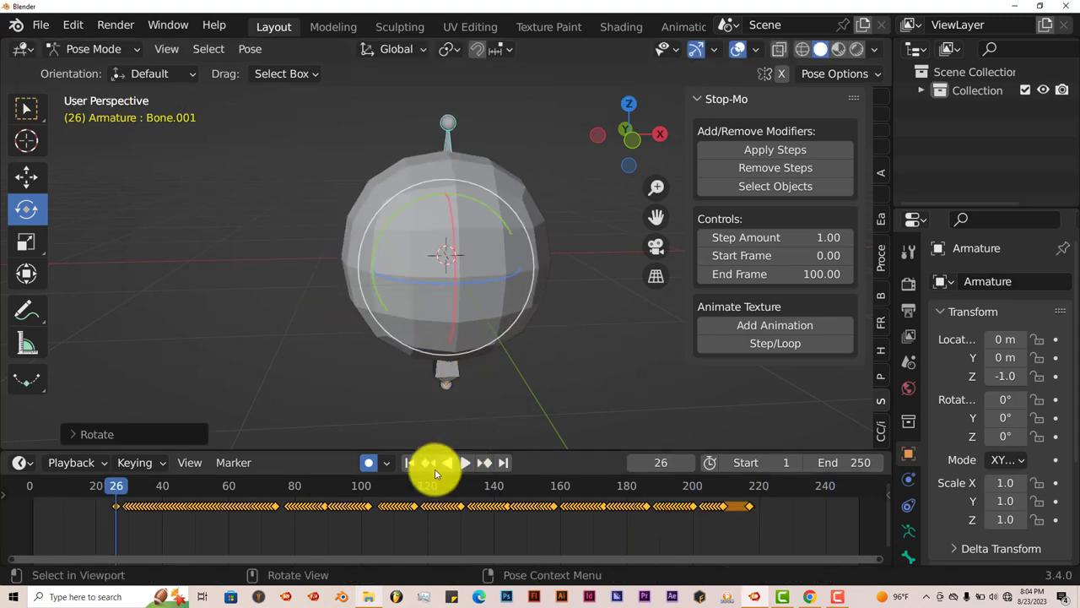
Step: Slide Bone.001's rotation keyframes 26 frames earlier so they start at frame 1, then play them back
click(409, 464)
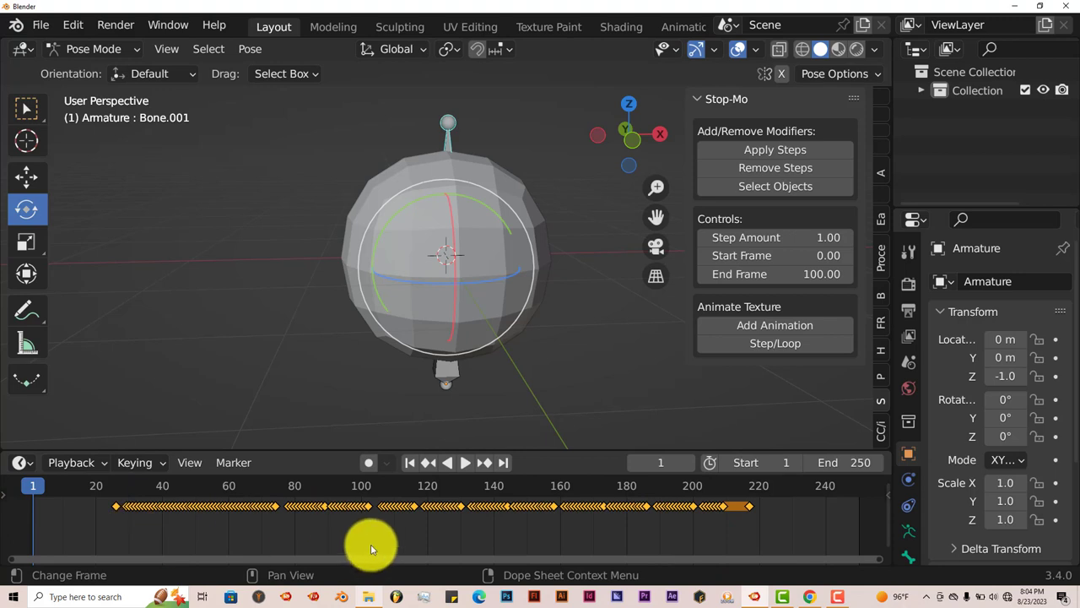
key(g)
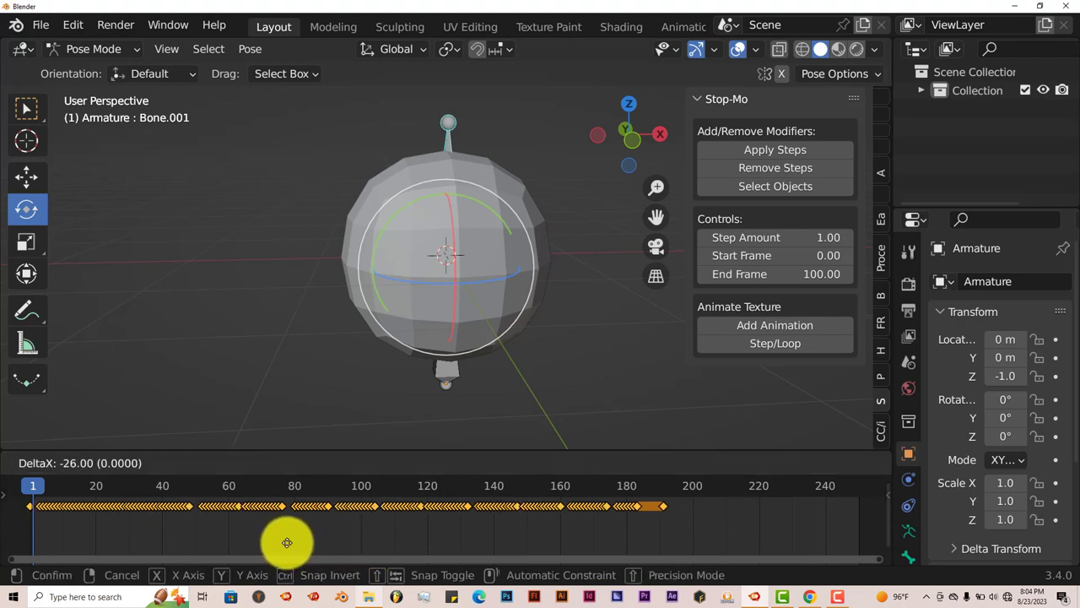
click(287, 542)
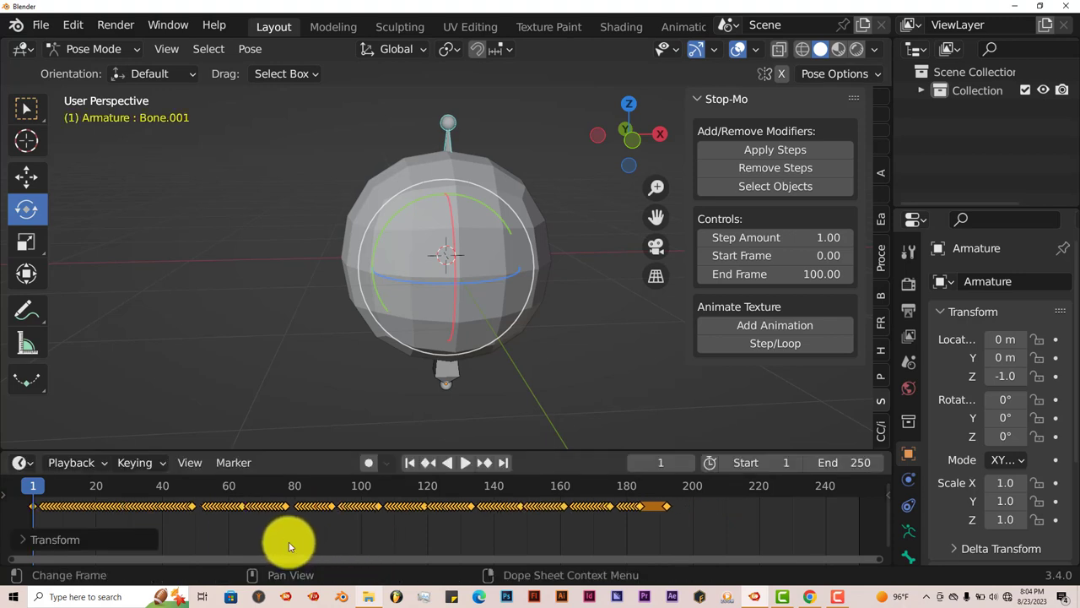
click(463, 463)
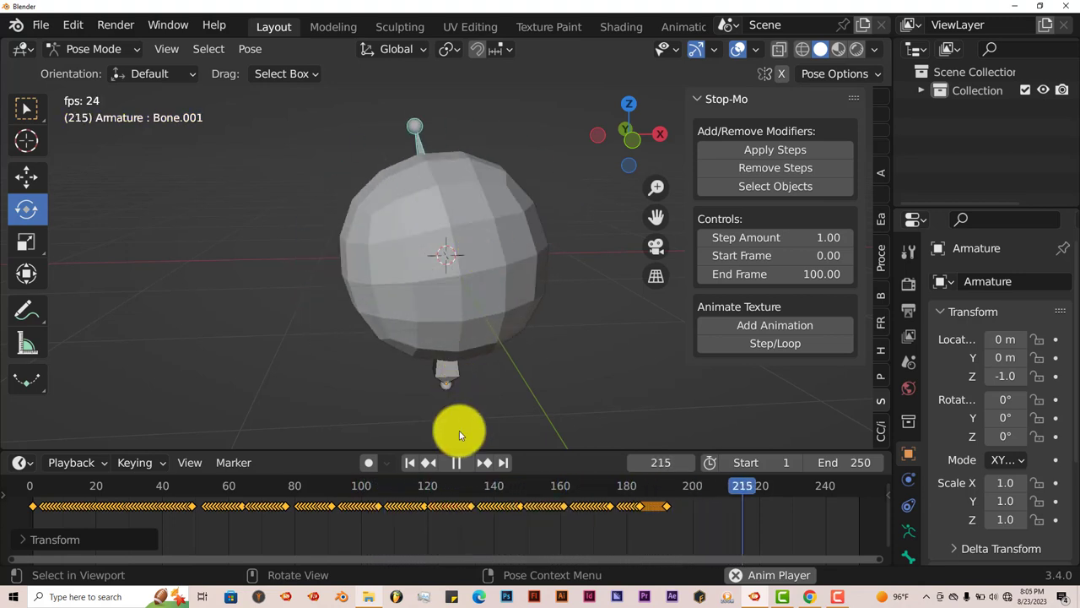
click(454, 461)
click(409, 463)
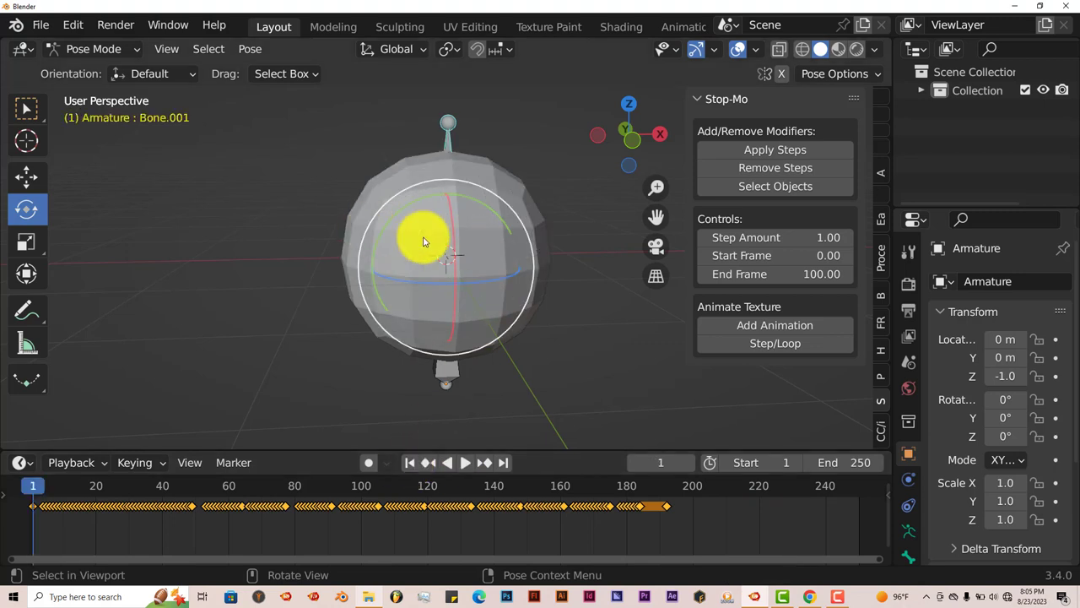
middle_drag(529, 363, 518, 357)
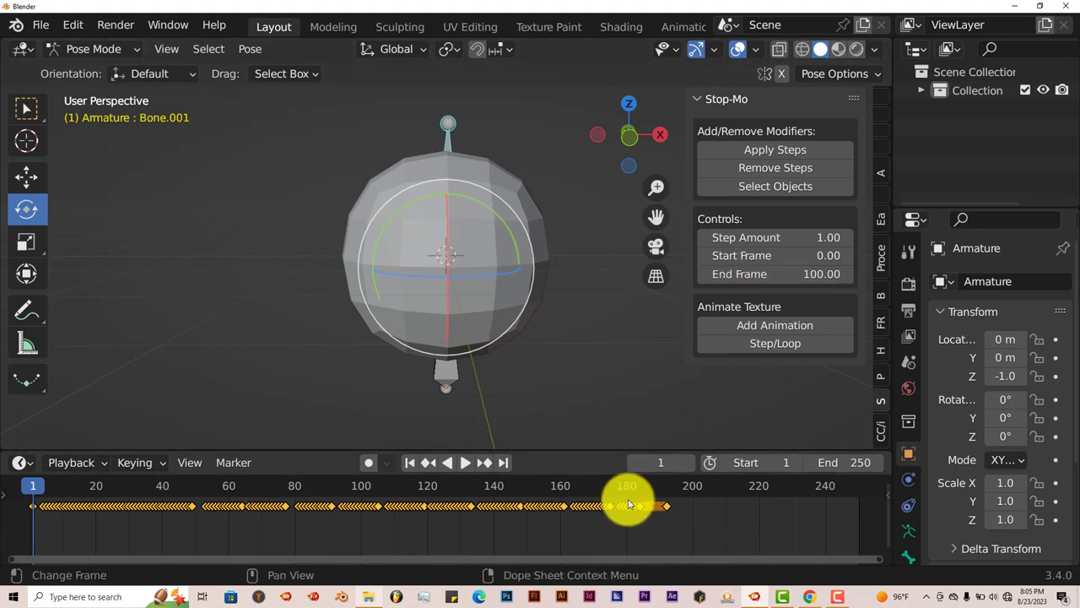
Step: Set Stop-Mo's End Frame to 180 and Step Amount to 4
click(773, 273)
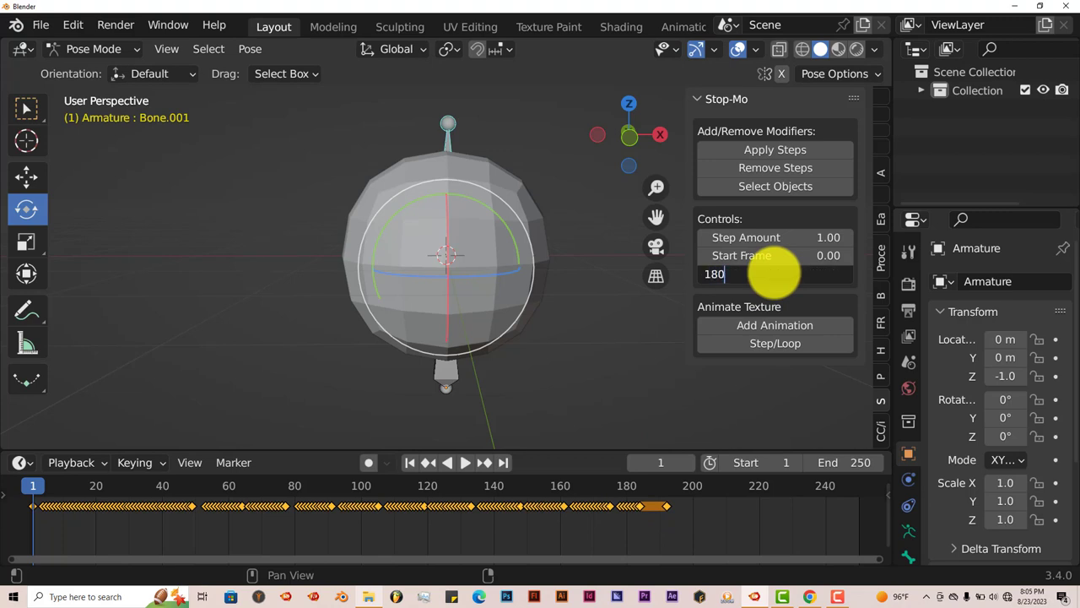
key(Return)
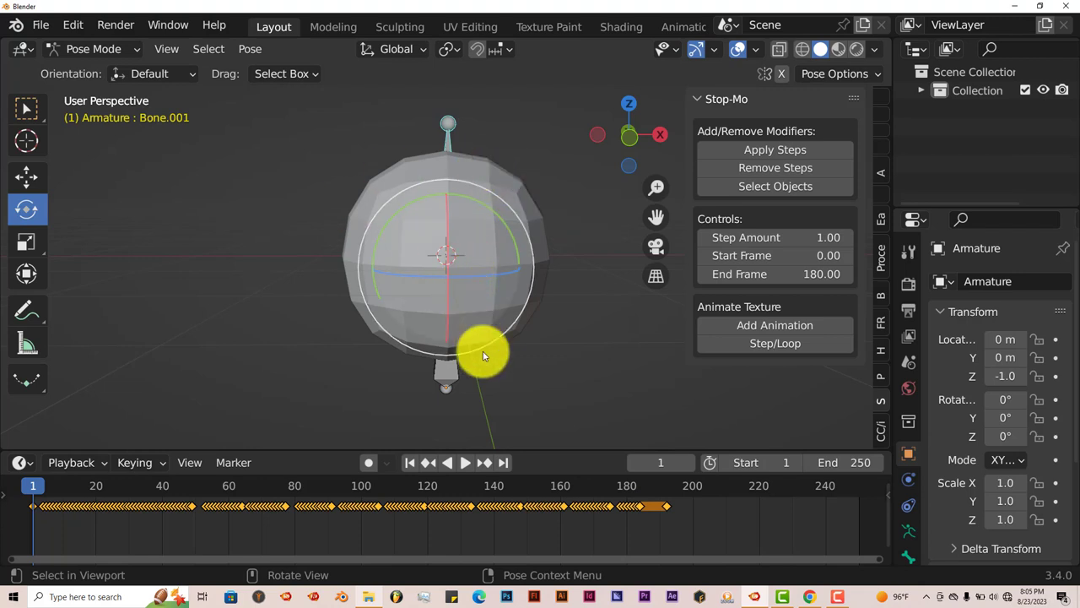
click(768, 238)
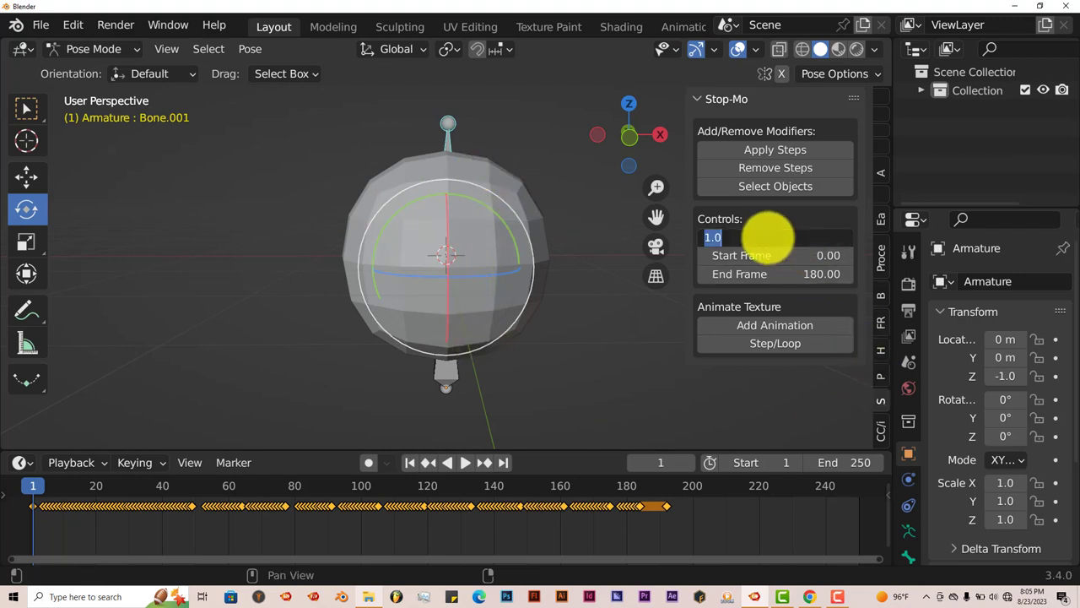
key(Return)
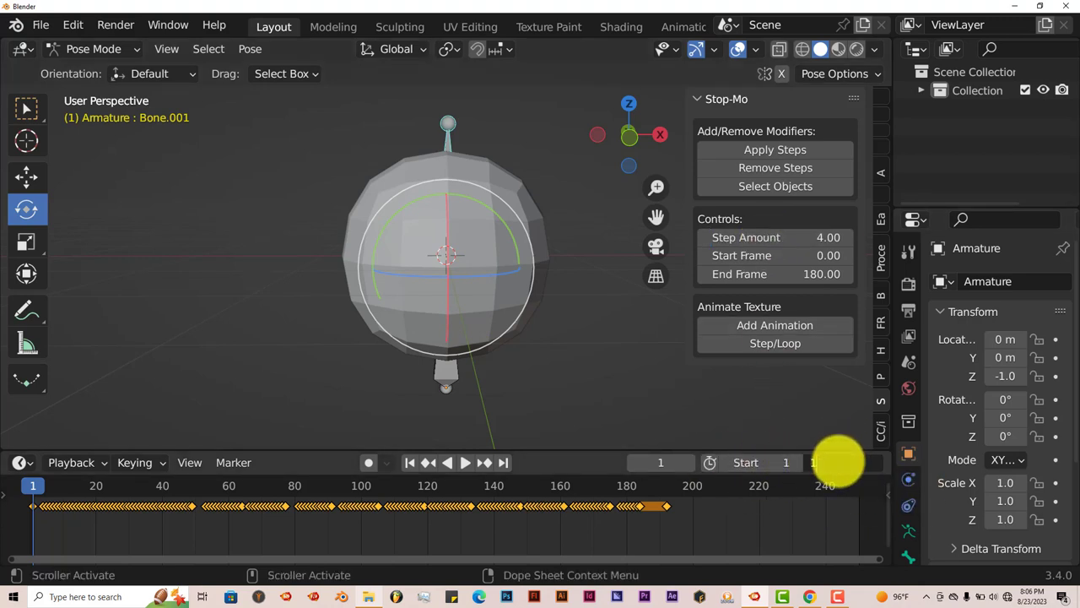
Step: Set the scene's End frame to 180 and apply the Stop-Mo steps
click(839, 461)
text(180)
key(Return)
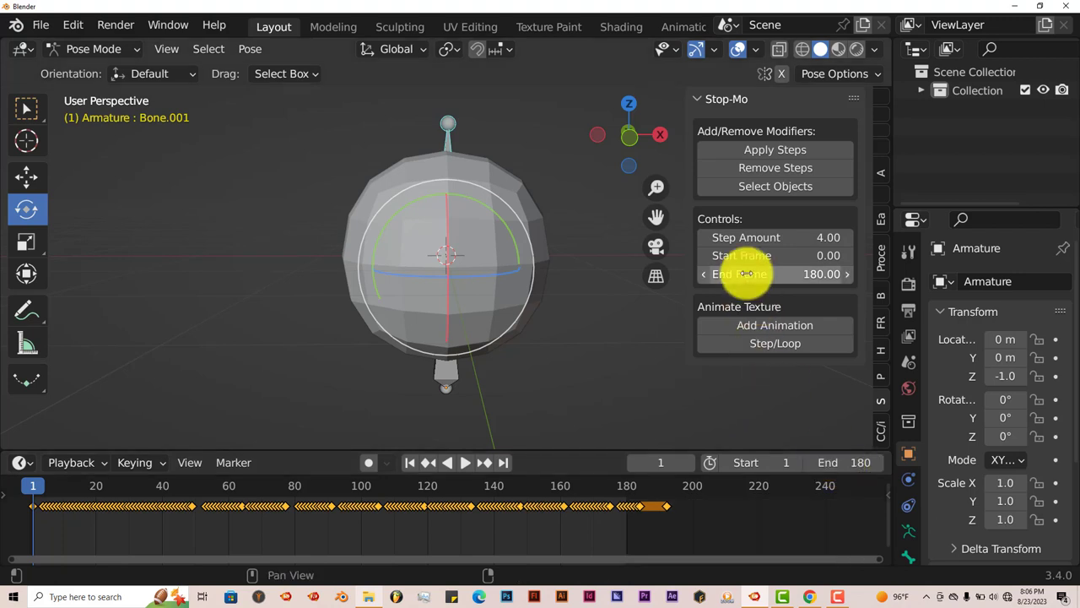
click(766, 156)
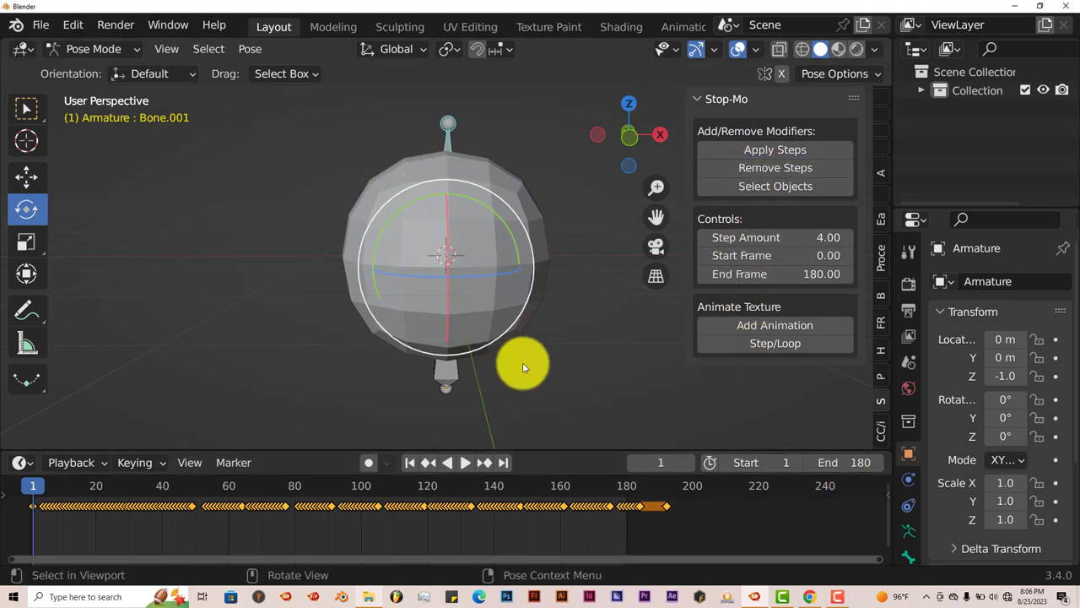
Step: Preview the stepped animation, then reapply Stop-Mo steps with Step Amount 8 and play it back
click(475, 464)
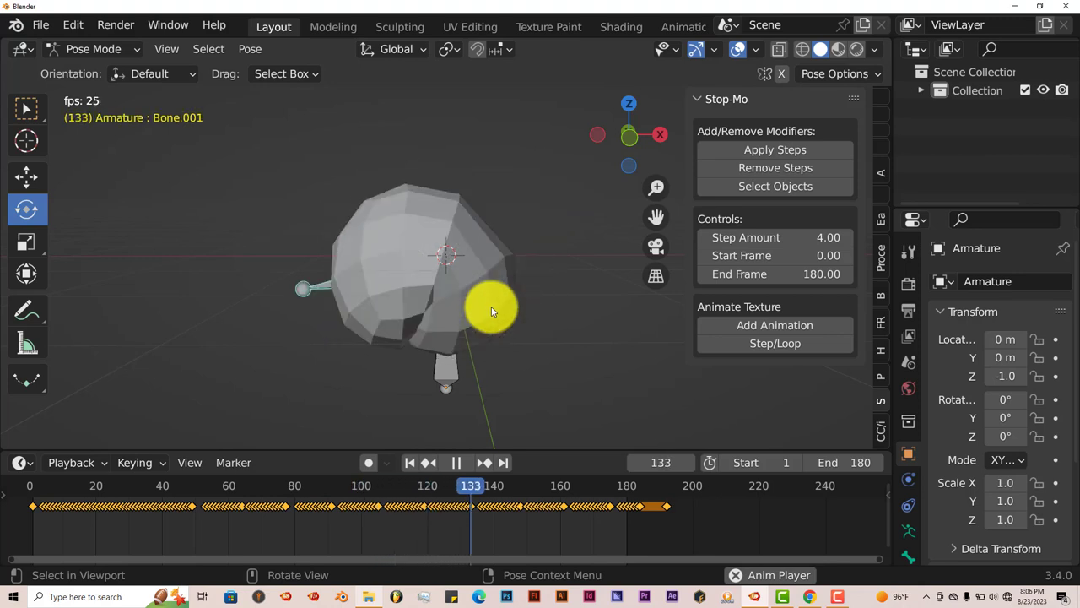
click(461, 463)
click(412, 463)
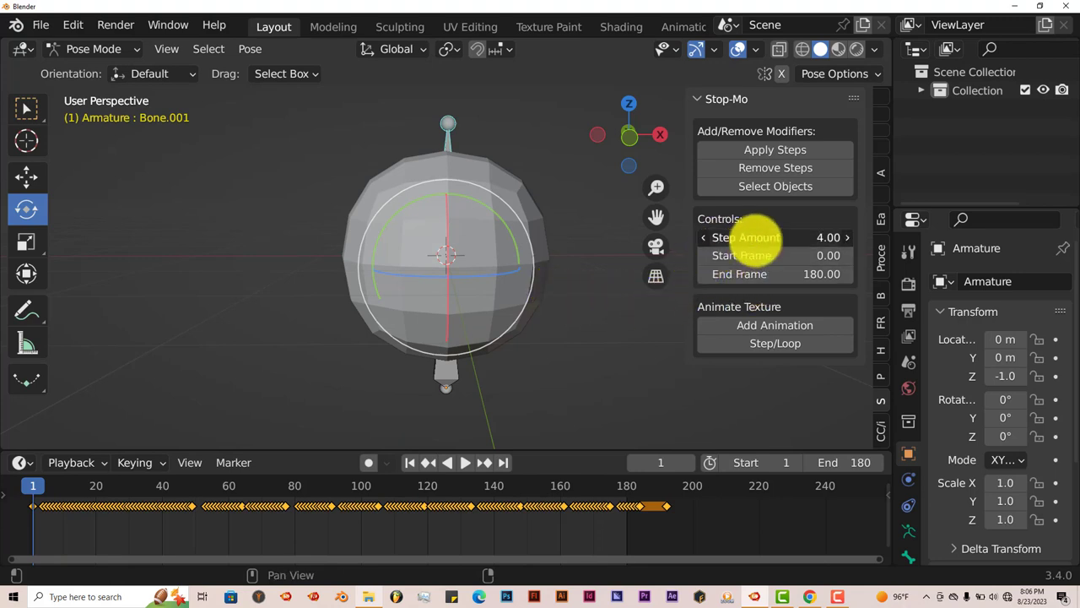
key(Return)
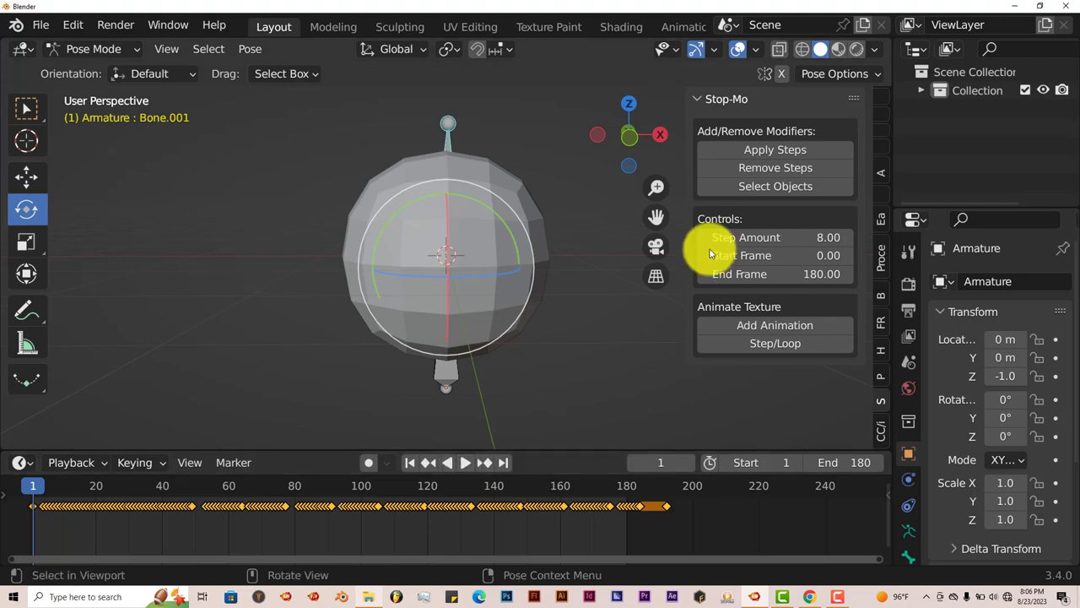
click(755, 149)
click(465, 462)
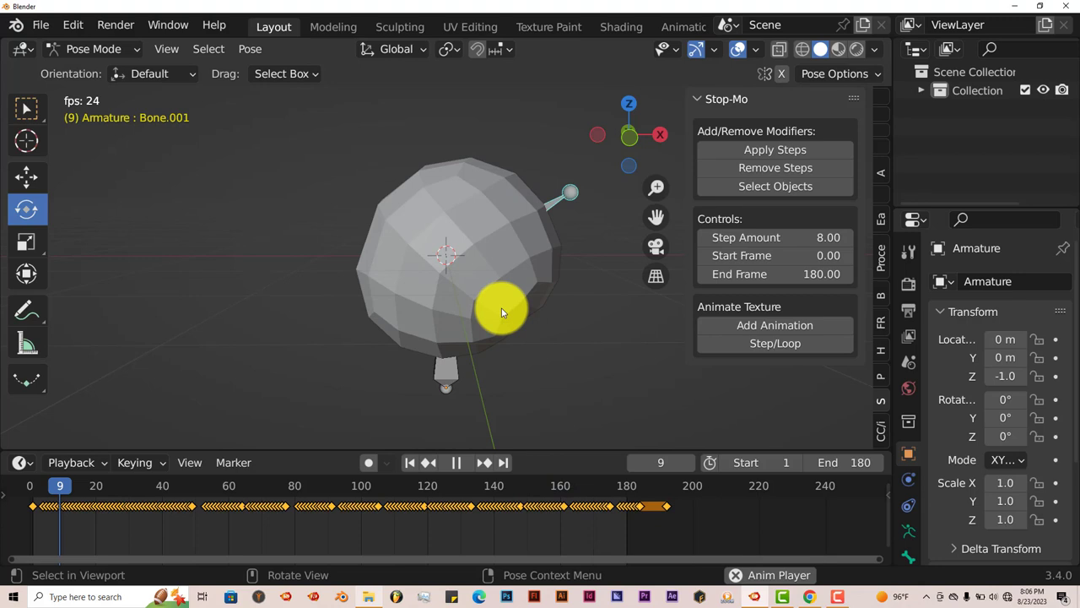
click(456, 463)
click(408, 462)
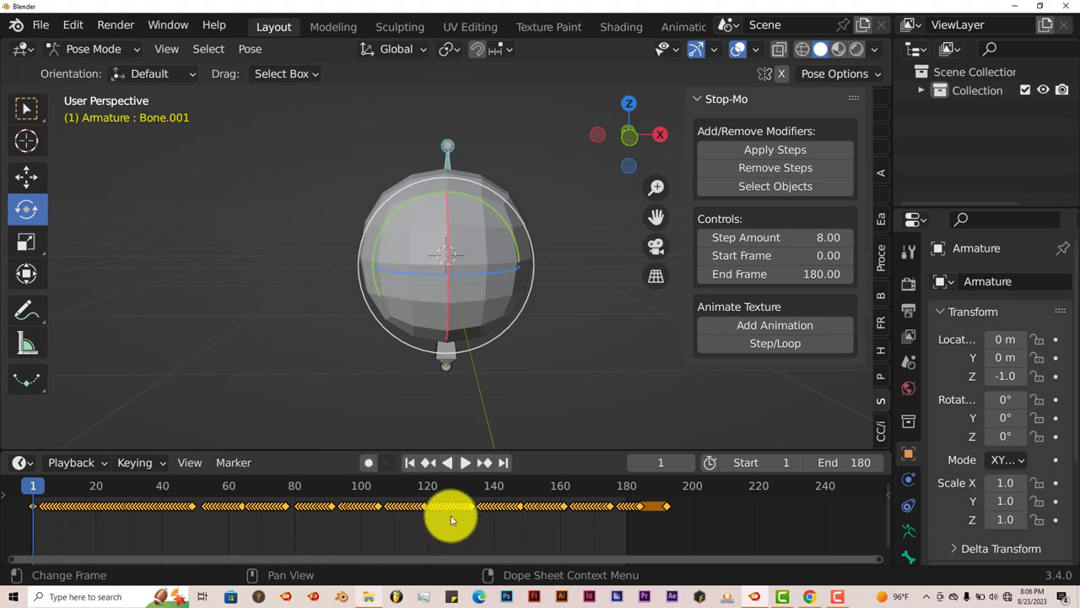
Step: Try Remove Steps repeatedly, which raises a Python error
scroll(459, 516, up, 1)
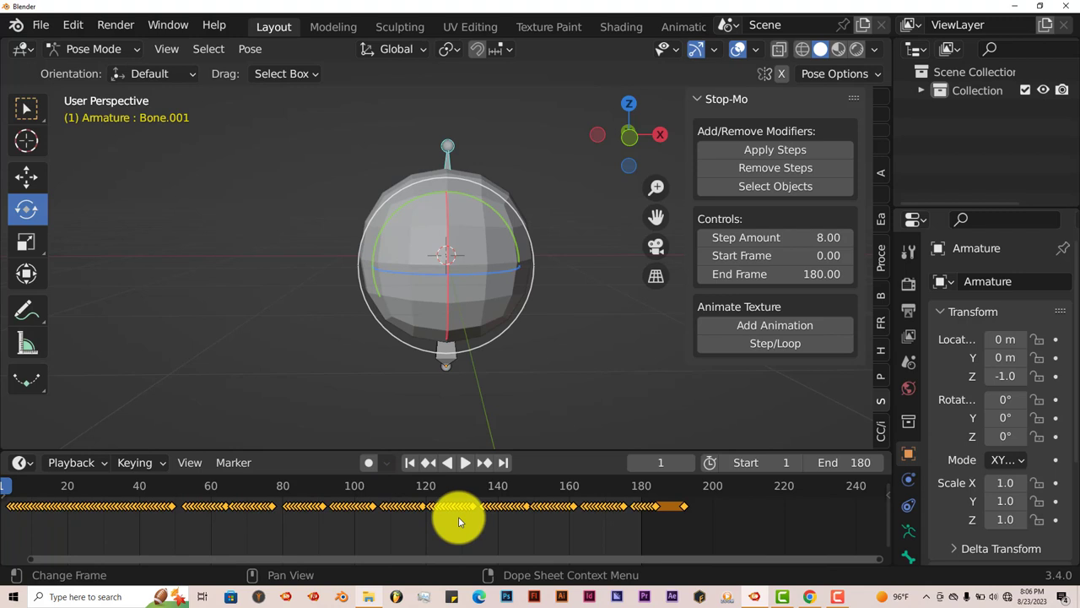
scroll(459, 516, down, 1)
middle_drag(459, 516, 443, 519)
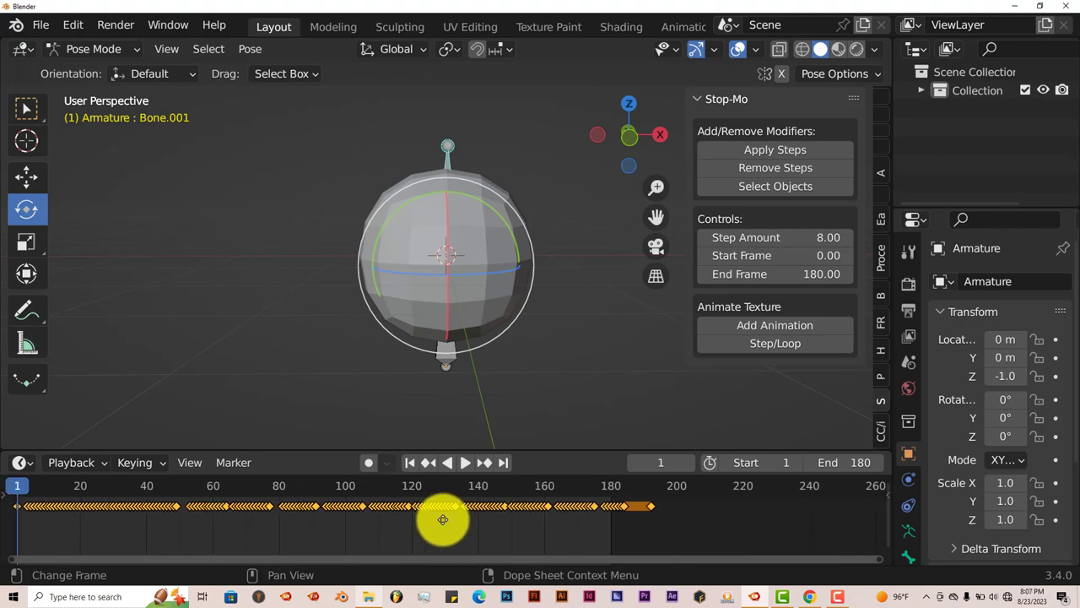
scroll(442, 521, down, 2)
scroll(442, 522, up, 1)
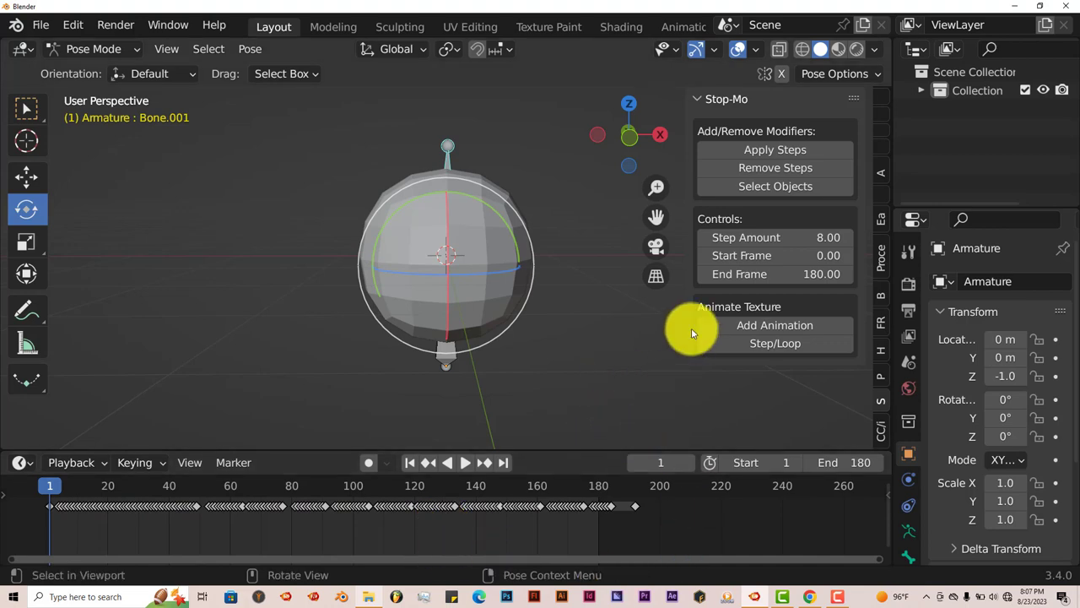
click(758, 169)
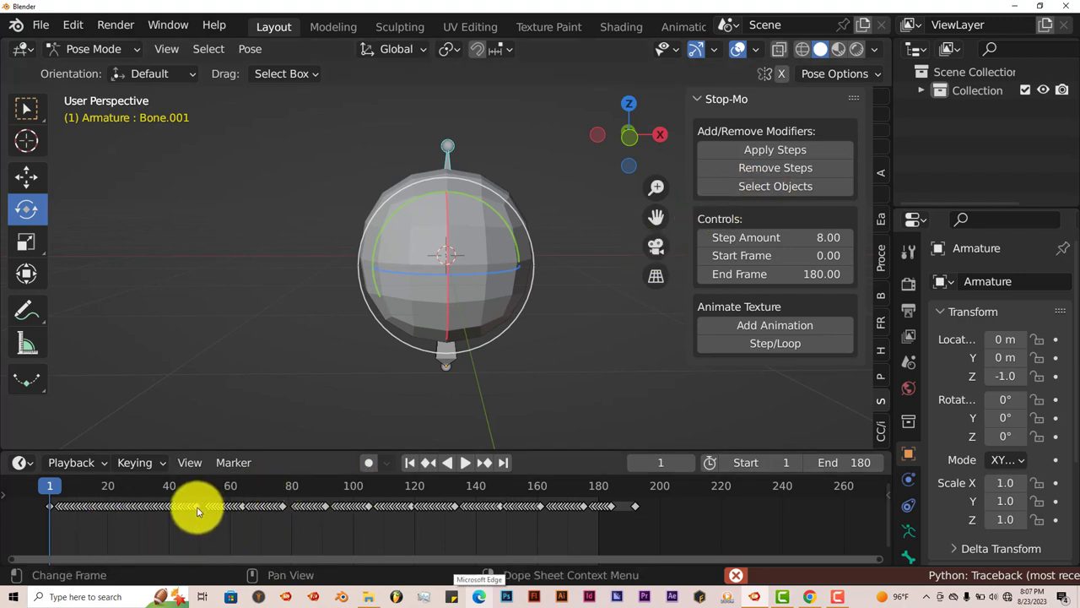
click(784, 173)
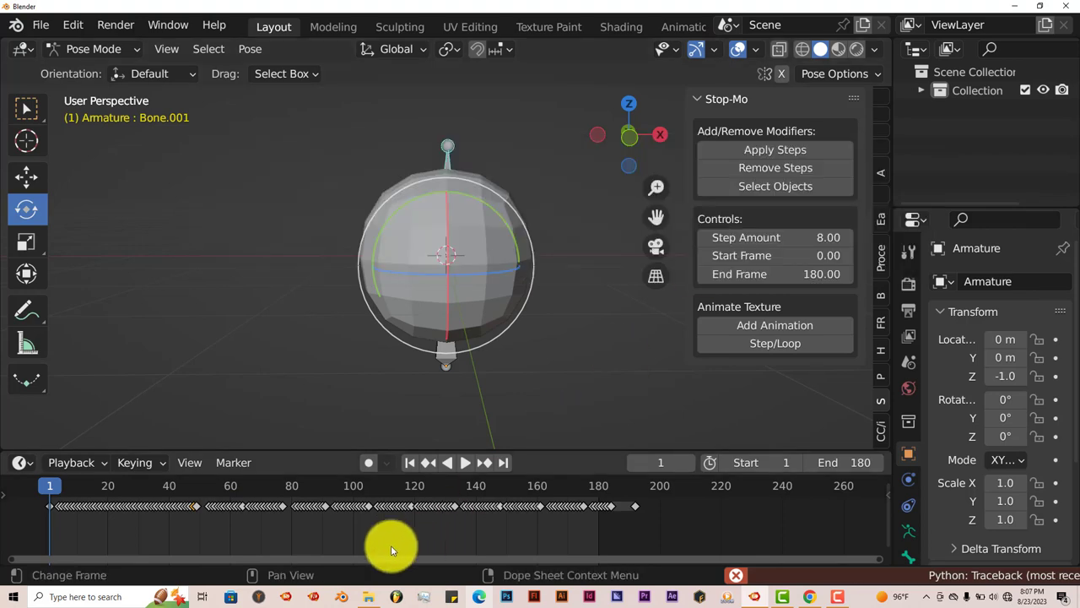
click(826, 167)
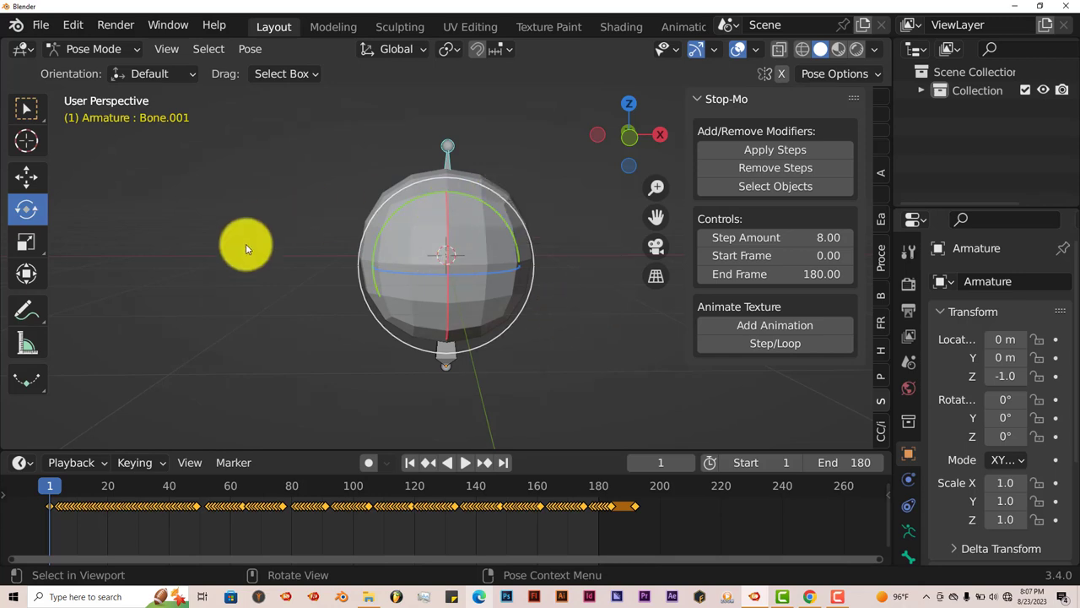
Step: Open the recent file 'stop motion add on.blend', discarding unsaved changes
click(47, 27)
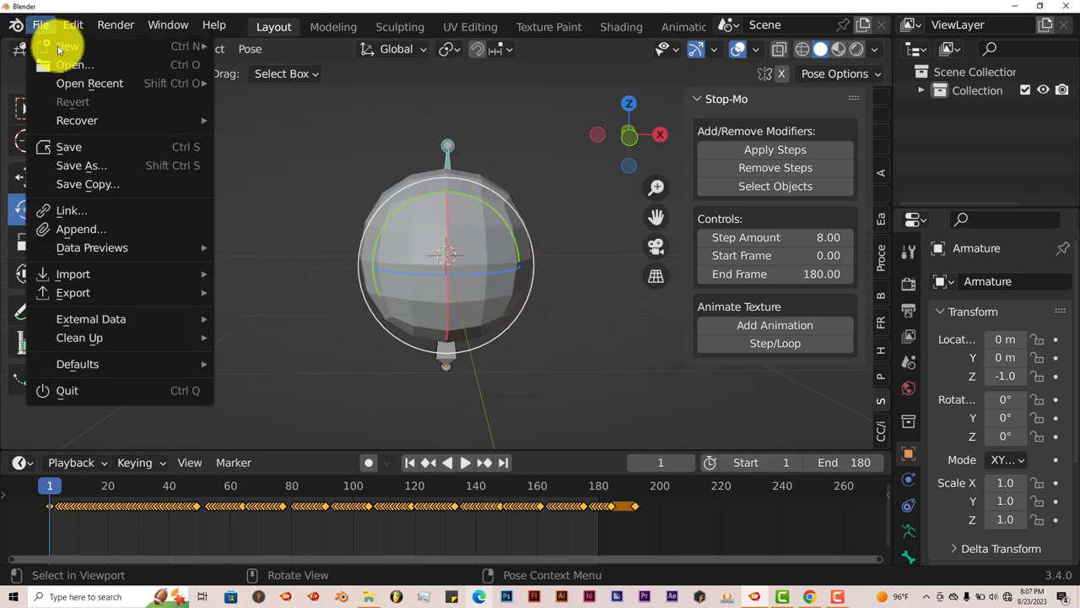
mouse_move(60, 84)
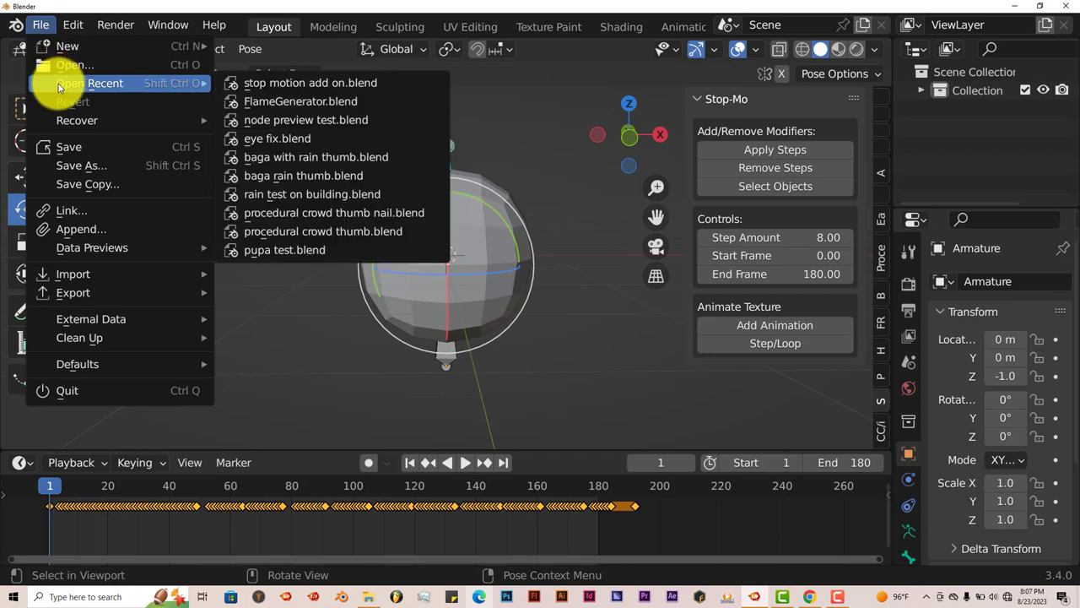
click(274, 84)
click(607, 338)
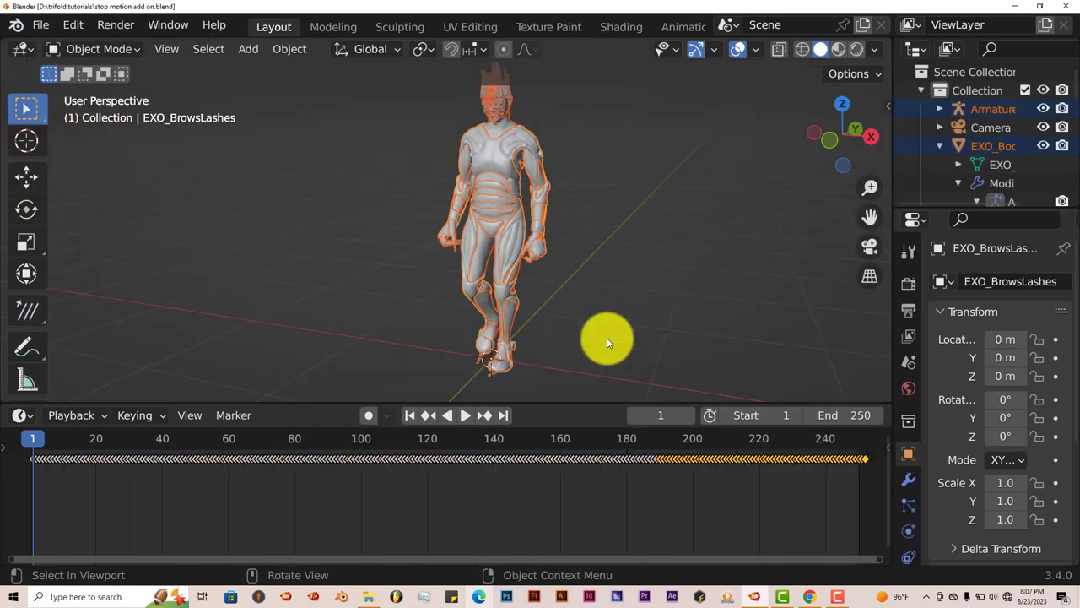
Step: Orbit and zoom the viewport to face the rigged character
middle_drag(510, 328, 523, 245)
scroll(508, 275, up, 1)
scroll(525, 252, down, 2)
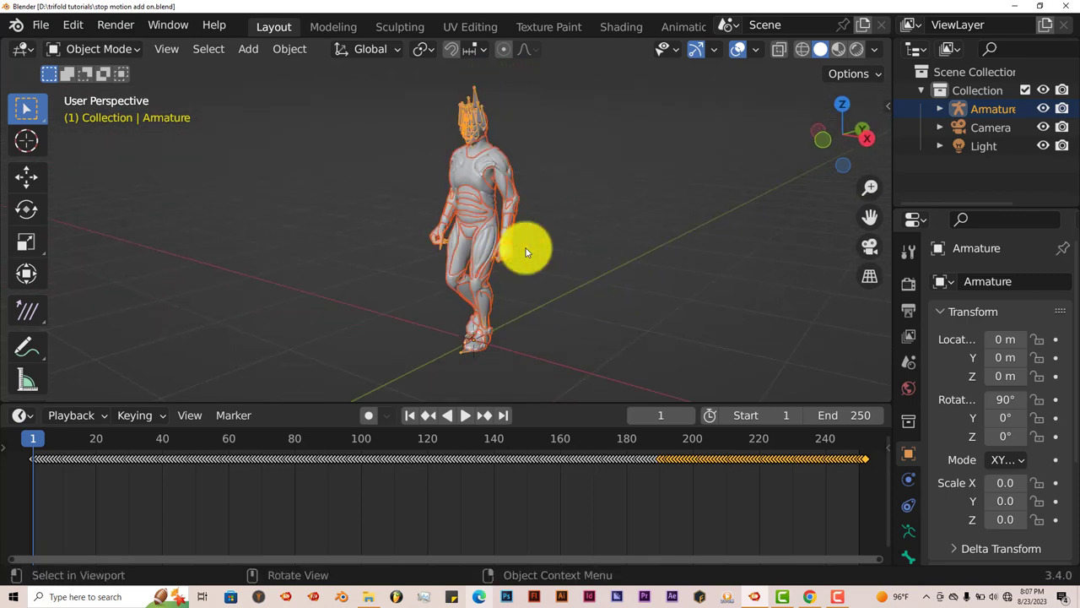
scroll(507, 307, down, 1)
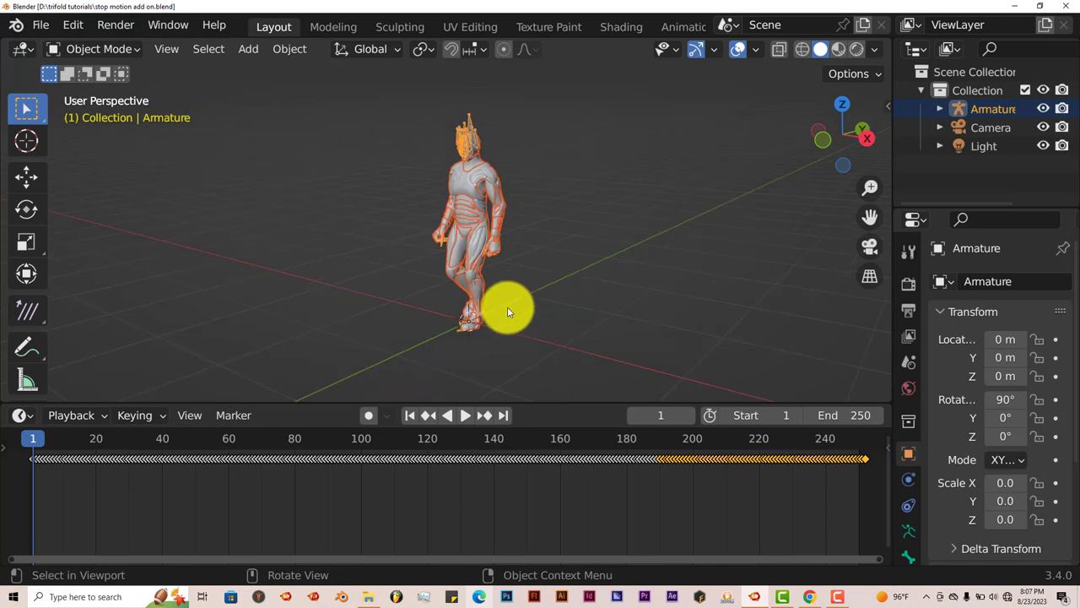
scroll(508, 307, up, 1)
scroll(502, 279, up, 2)
scroll(500, 272, down, 1)
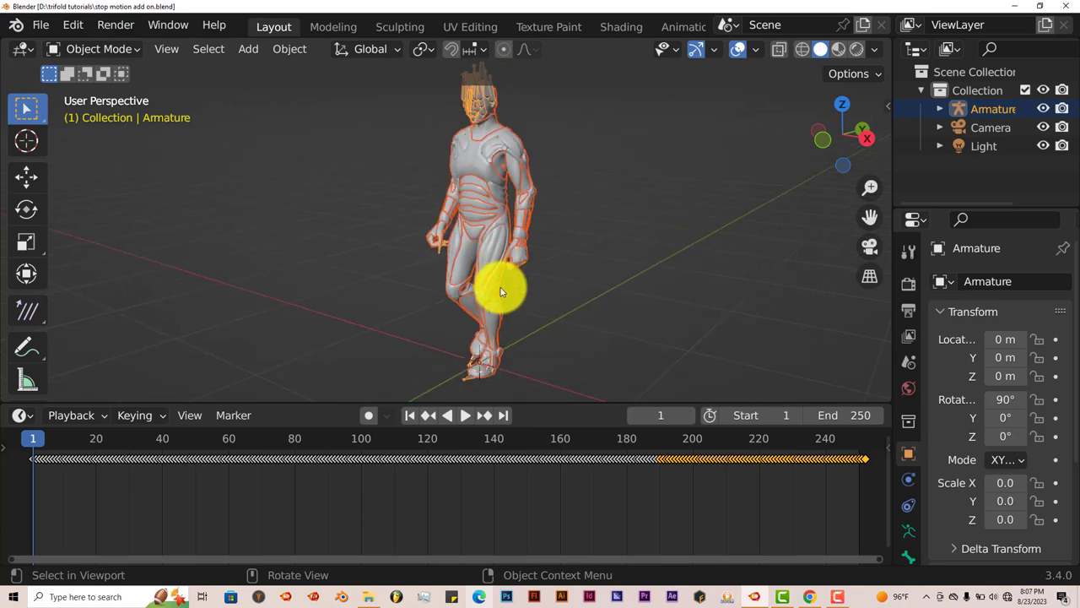
scroll(501, 294, down, 1)
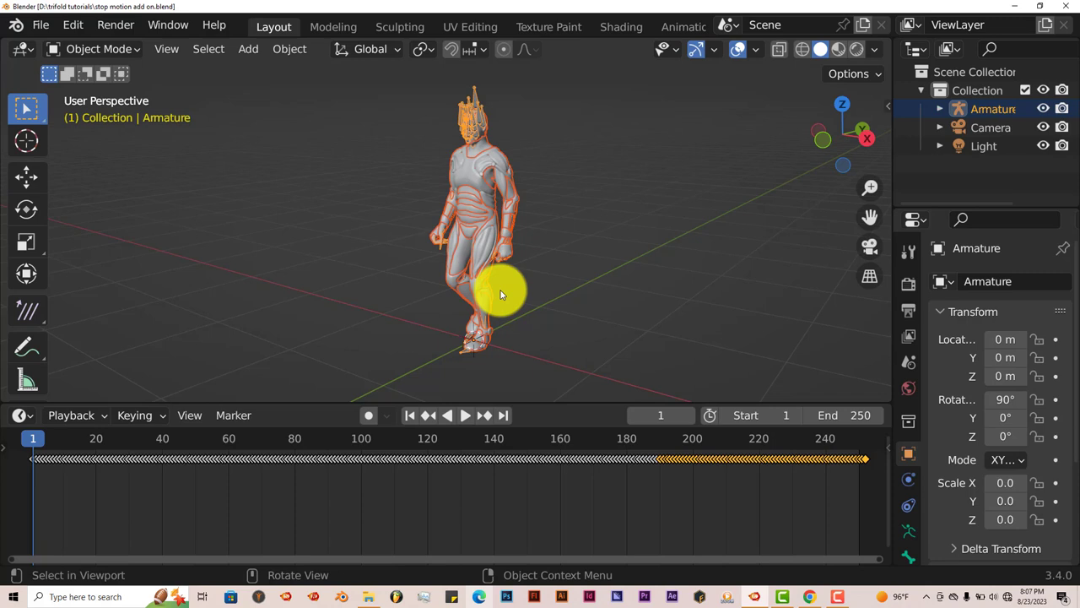
scroll(498, 338, up, 2)
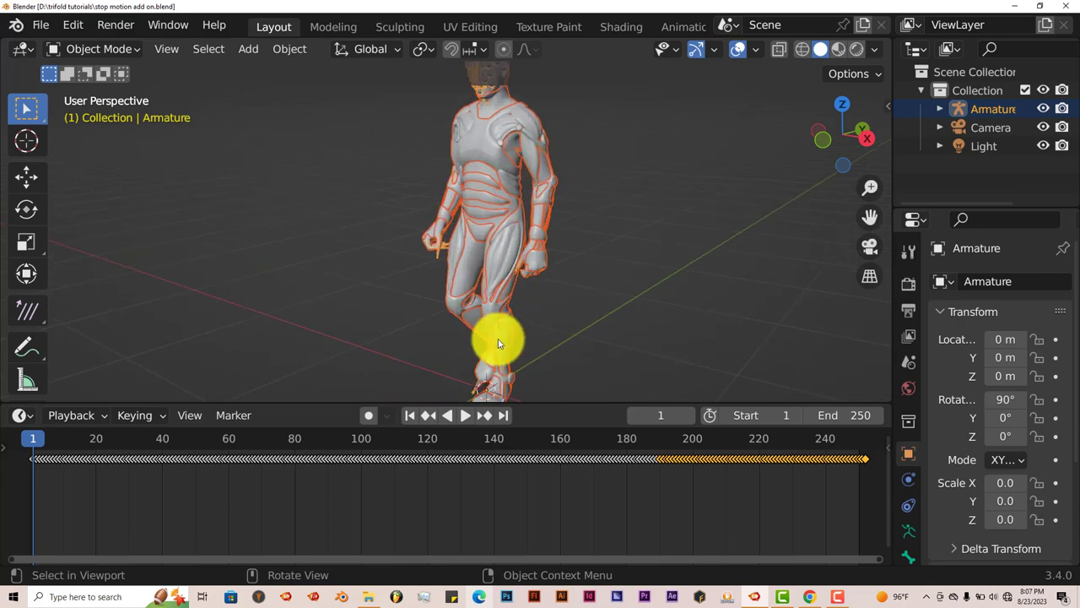
Step: Select the character's armature, show the Stop-Mo sidebar panel, and play the walk animation
click(438, 255)
click(886, 105)
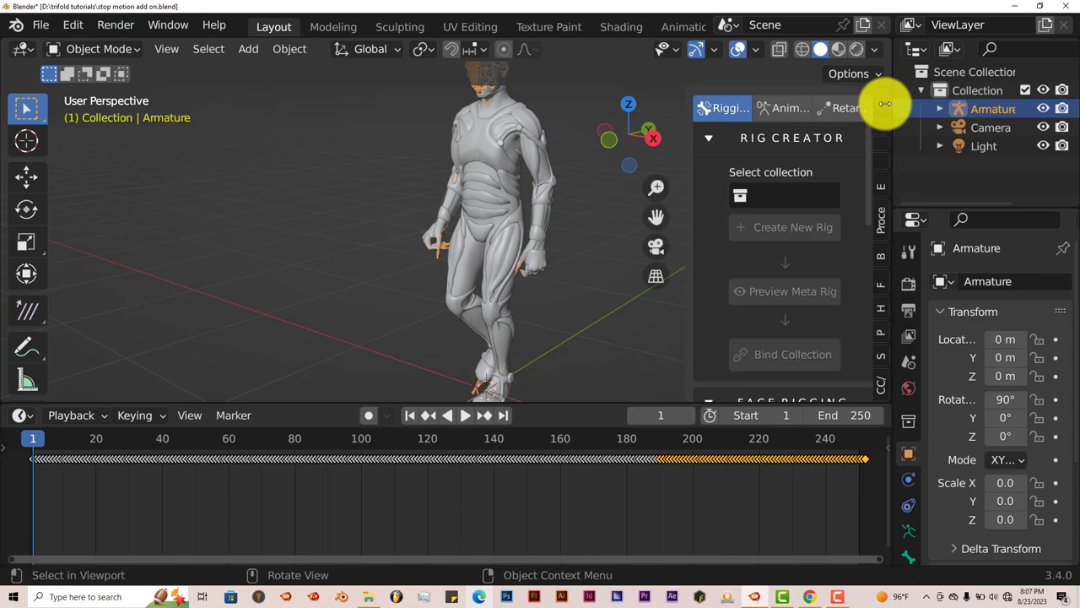
click(883, 353)
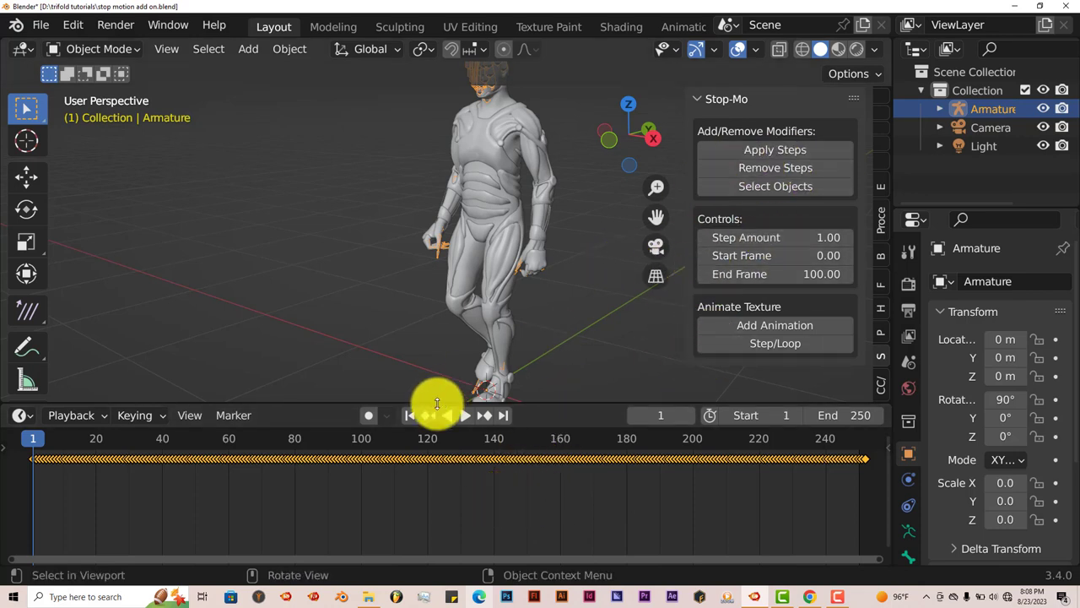
click(651, 251)
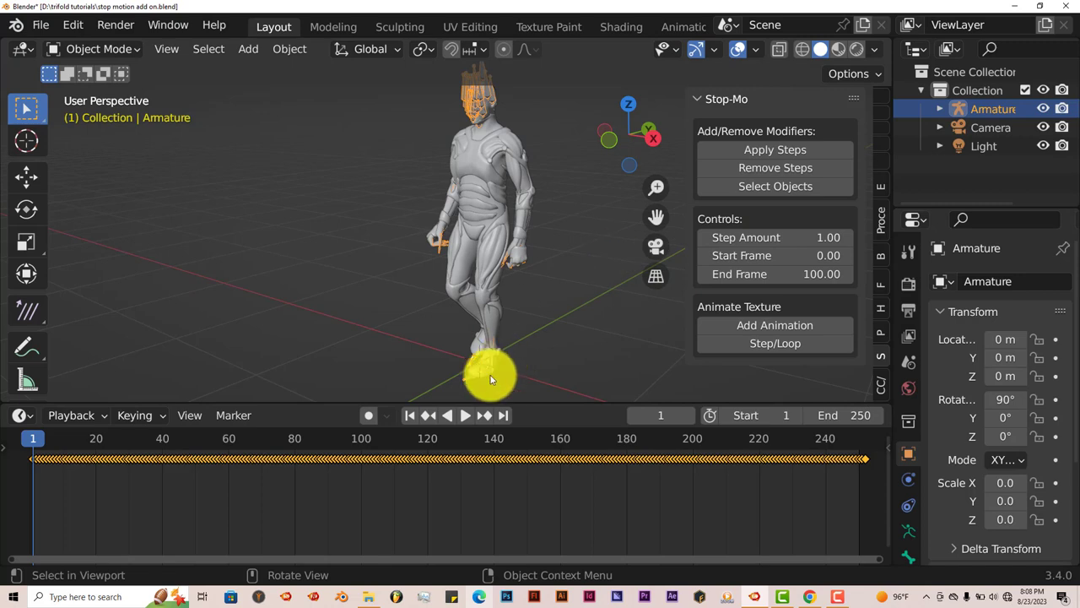
click(463, 415)
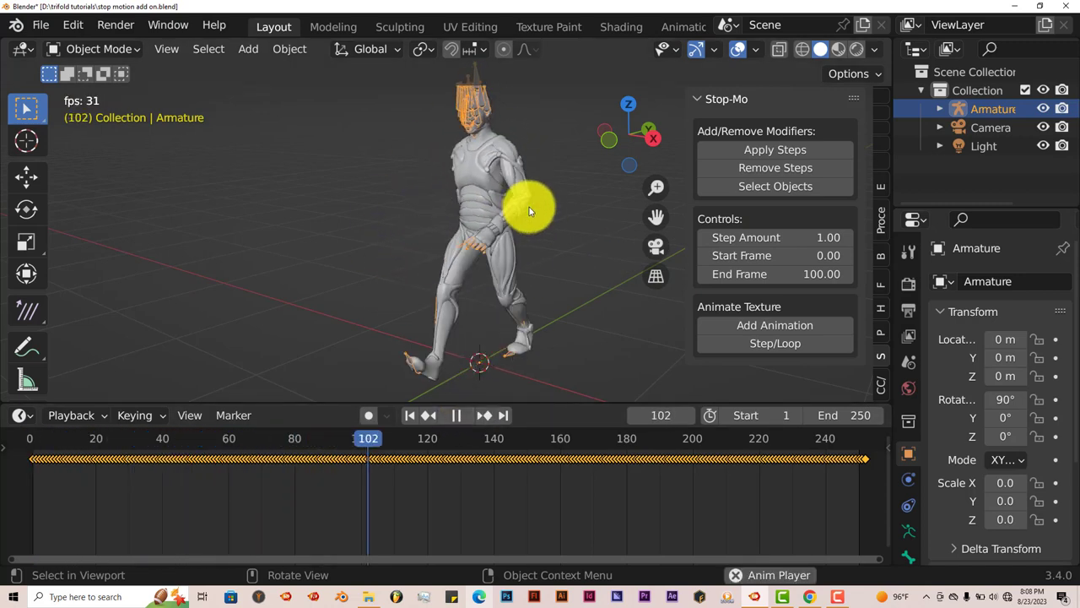
Step: Stop the walk preview and apply Stop-Mo steps with a Step Amount of 8
click(457, 415)
click(409, 415)
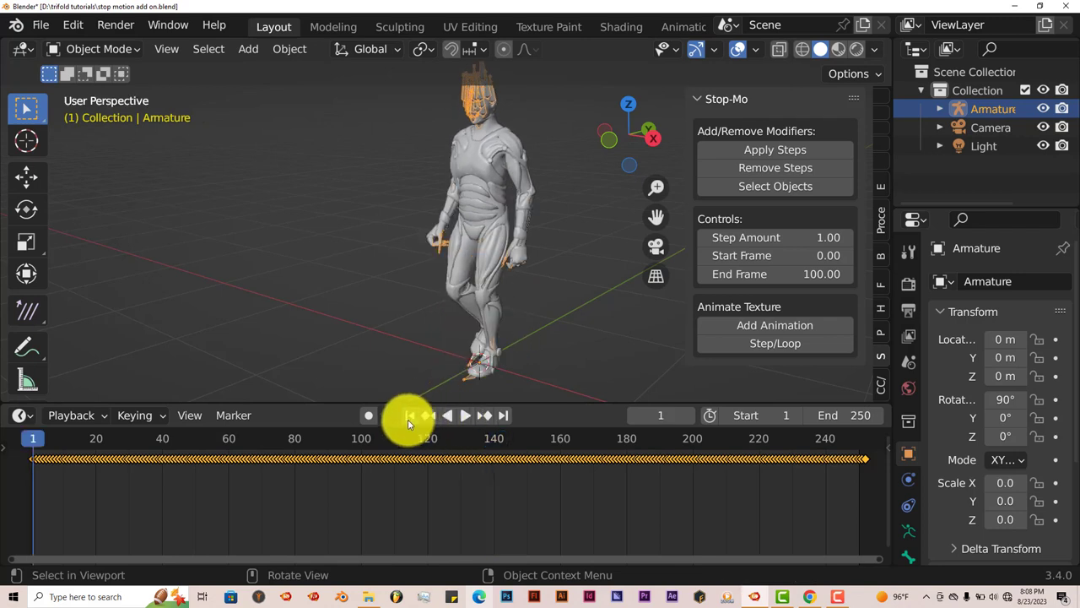
click(783, 238)
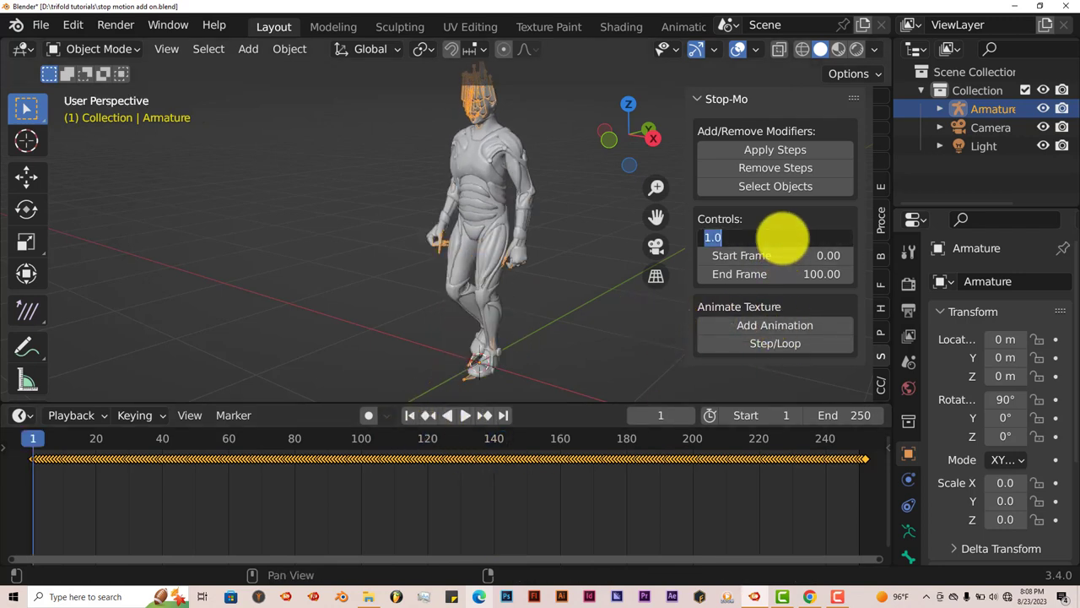
key(Return)
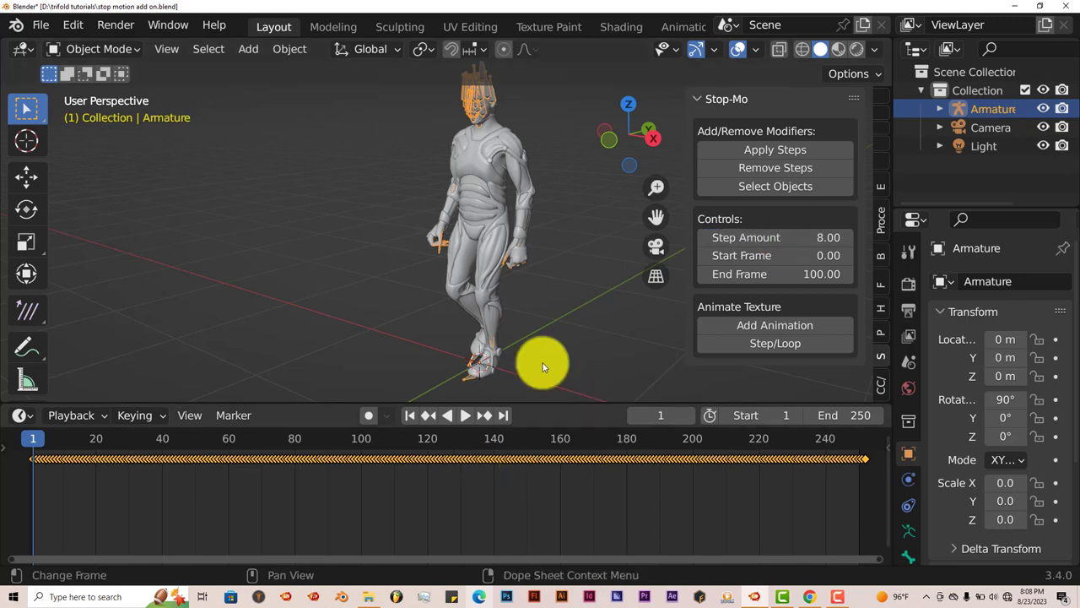
click(743, 150)
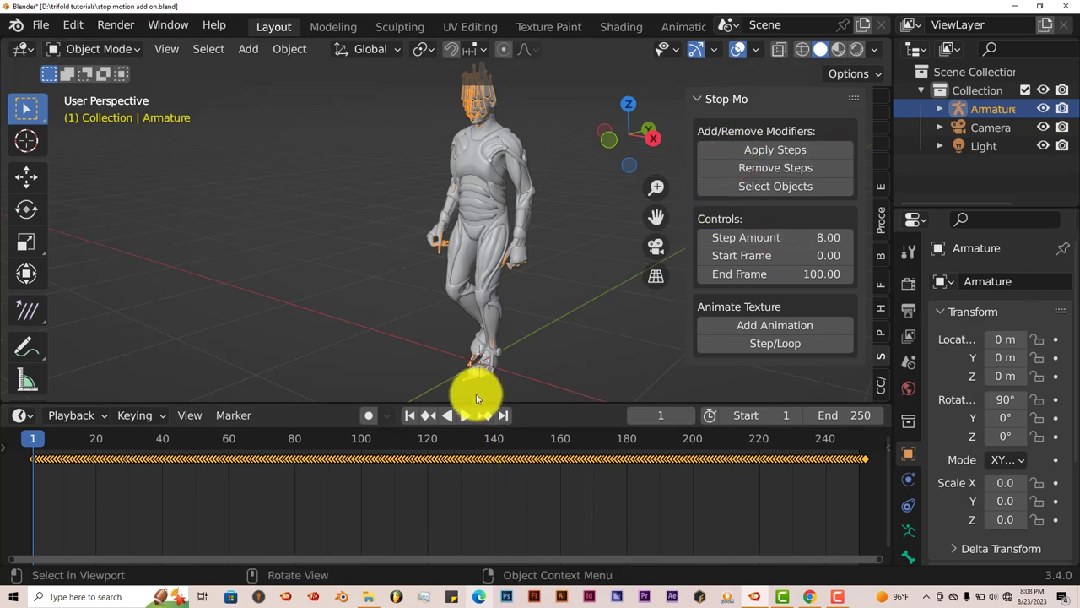
Step: Play the stepped walk twice, rewinding to frame 1 after each run
click(463, 414)
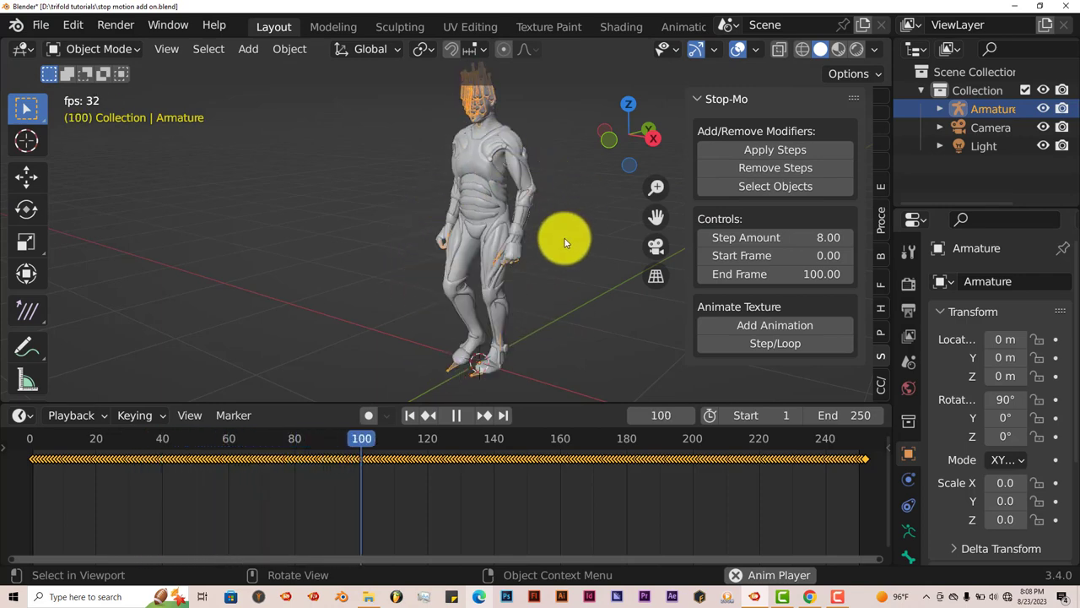
click(457, 414)
click(409, 416)
click(465, 415)
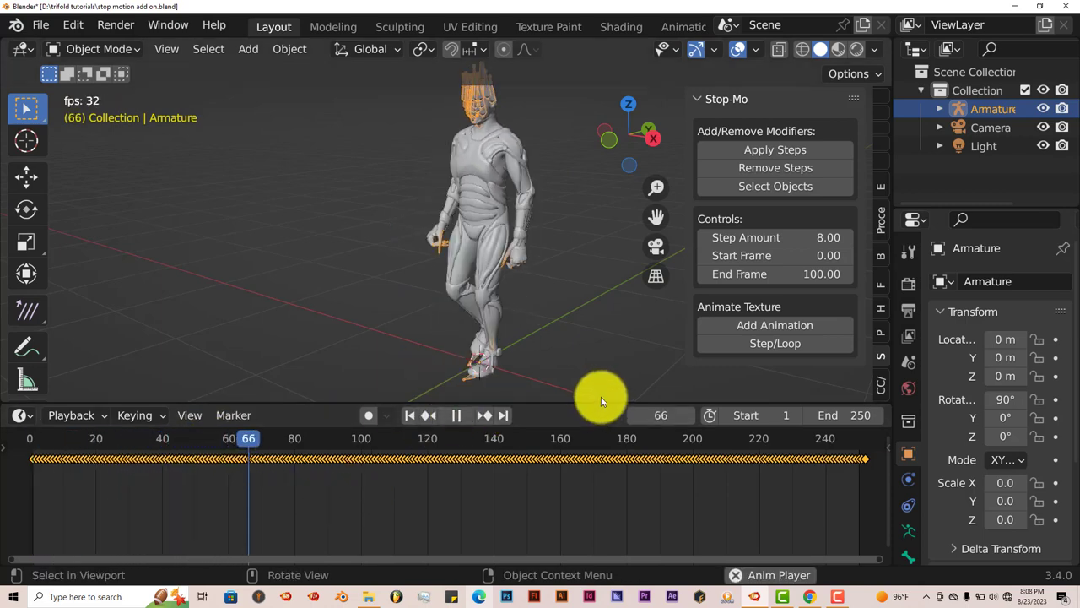
click(455, 414)
click(410, 415)
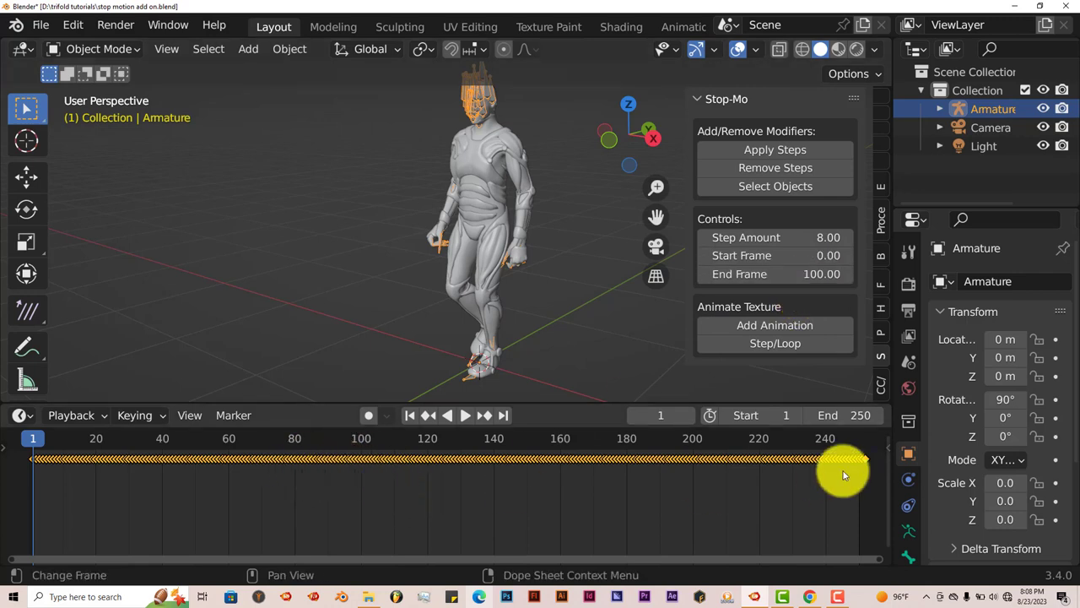
Step: Reapply Stop-Mo steps with End Frame 240, play the walk, and rewind to frame 1
click(783, 274)
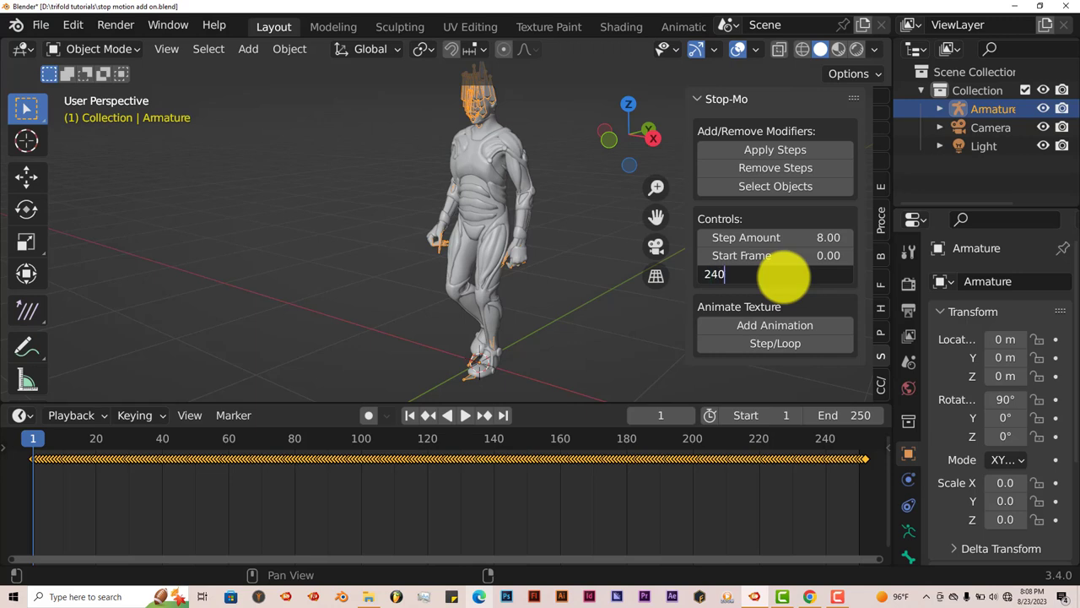
text(240)
key(Return)
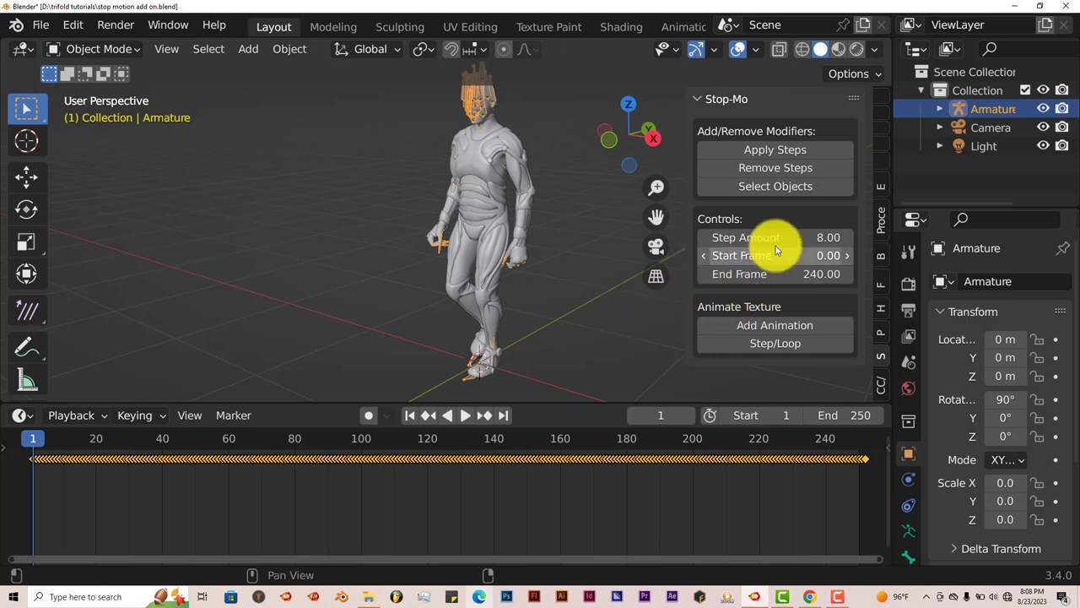
click(776, 150)
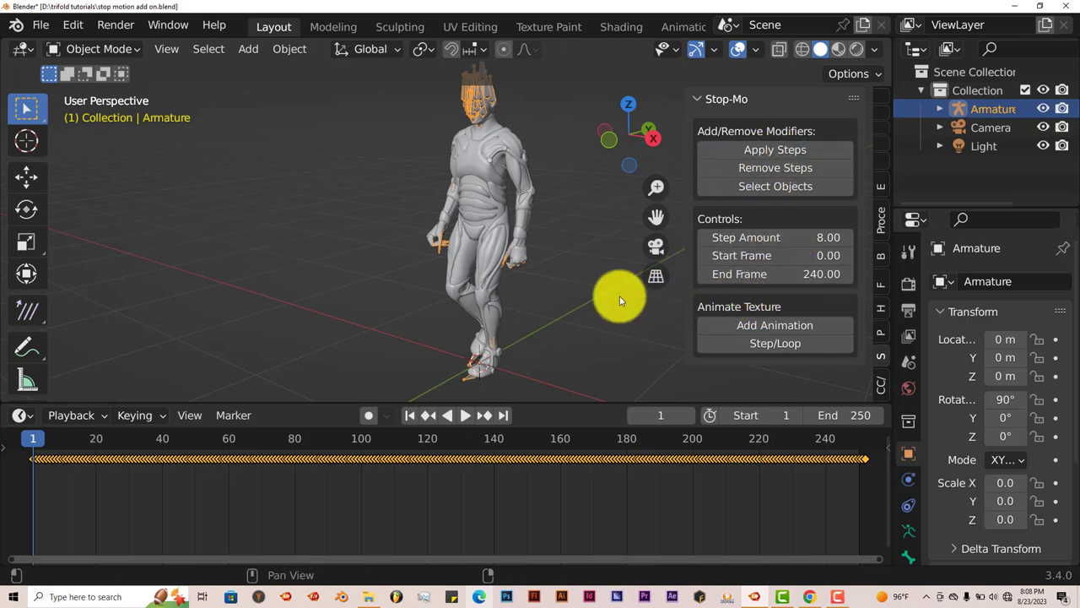
click(463, 416)
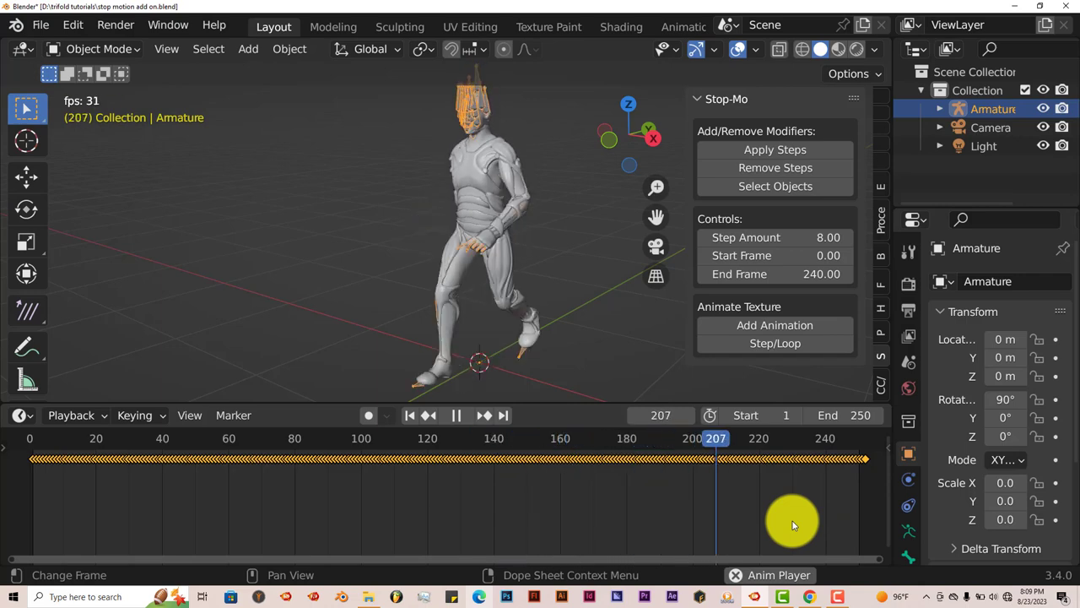
click(456, 417)
click(411, 417)
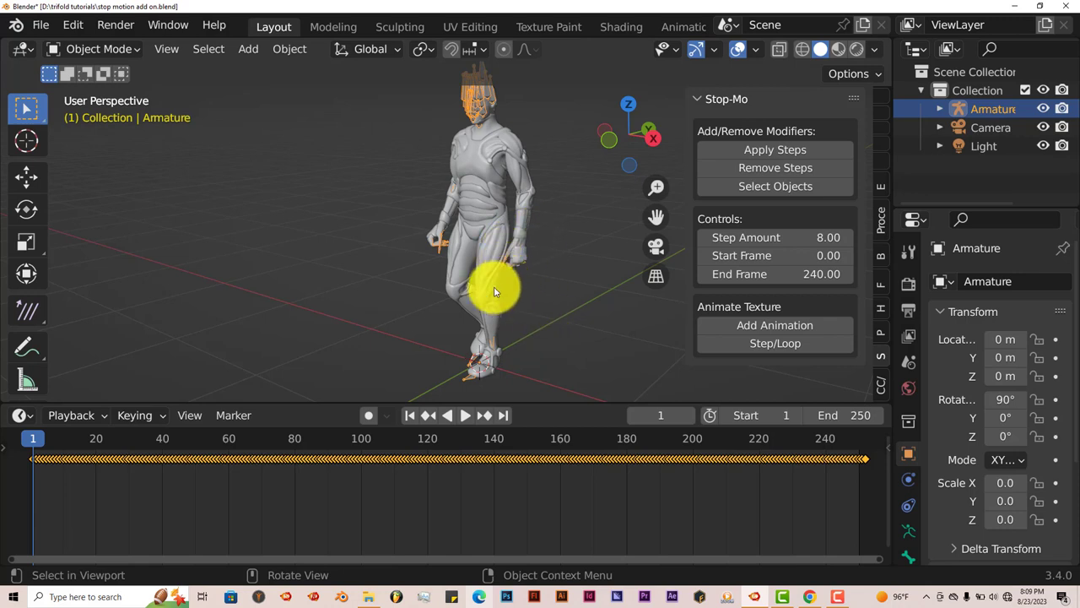
scroll(495, 291, up, 4)
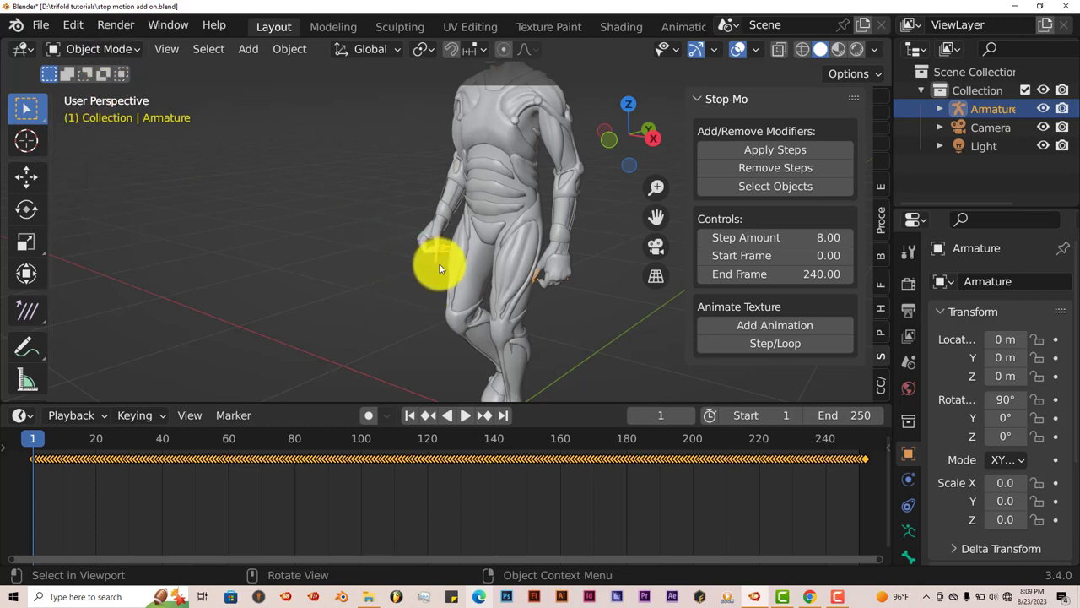
click(130, 51)
click(106, 111)
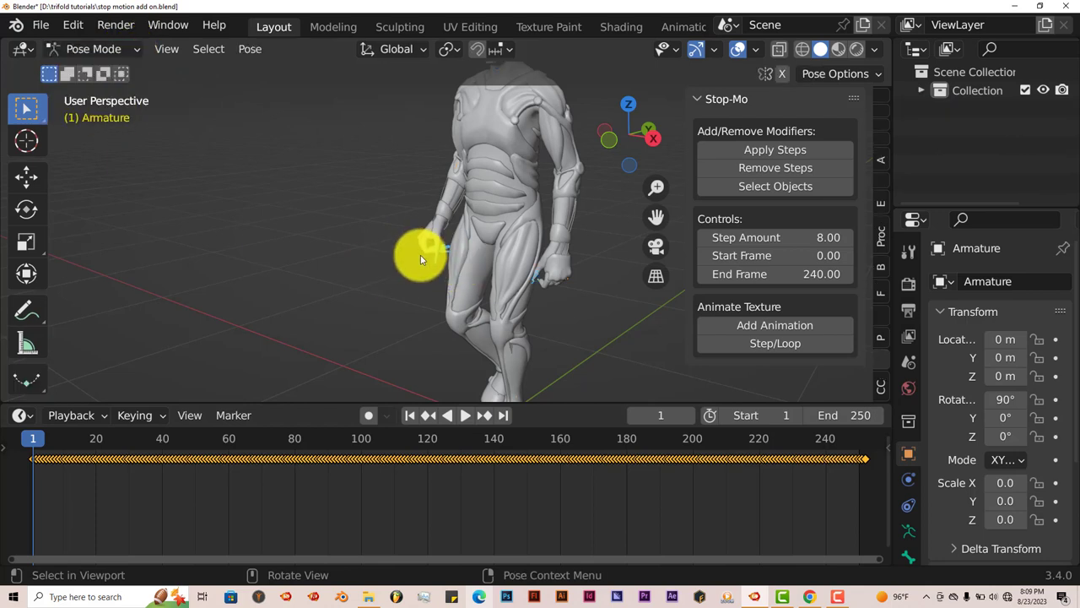
click(125, 49)
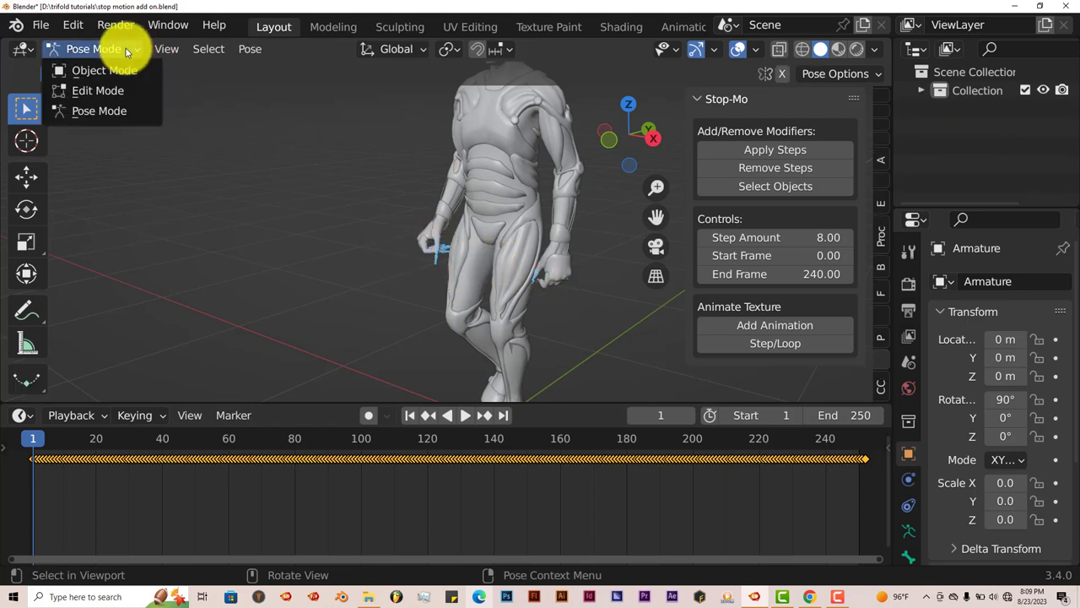
click(110, 70)
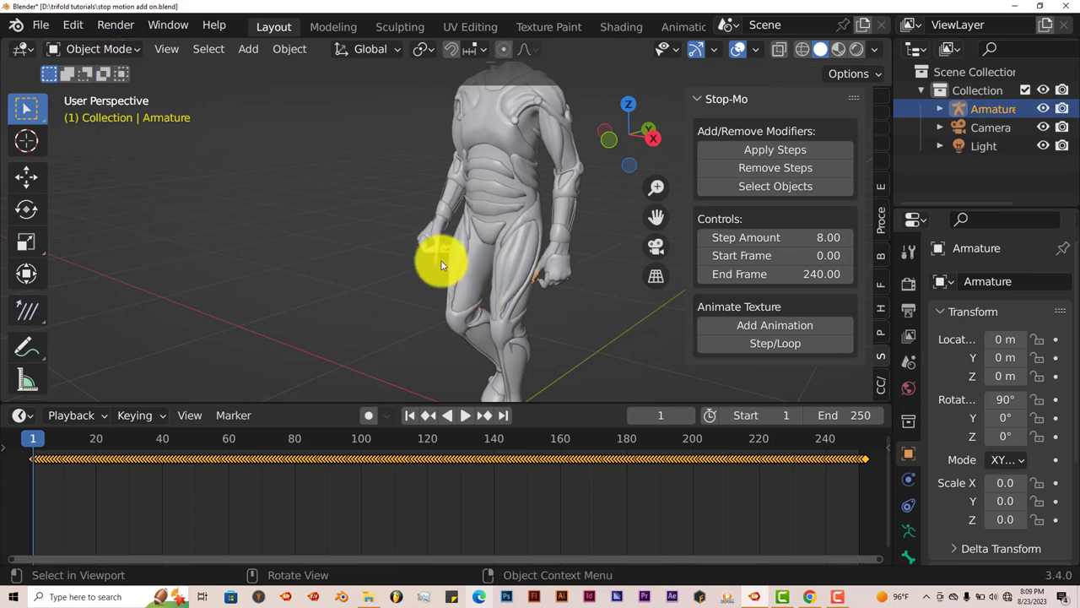